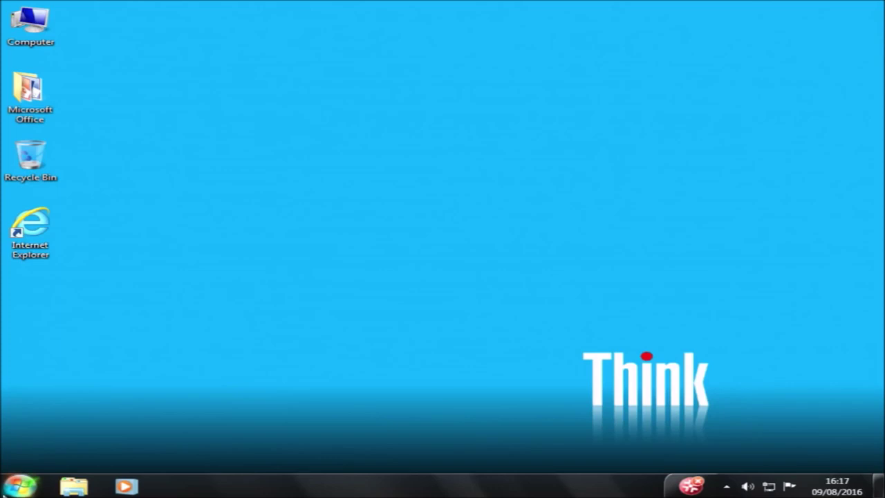
Step: Launch System Information by running msinfo32 and maximize its window
key(super+r)
text(msi)
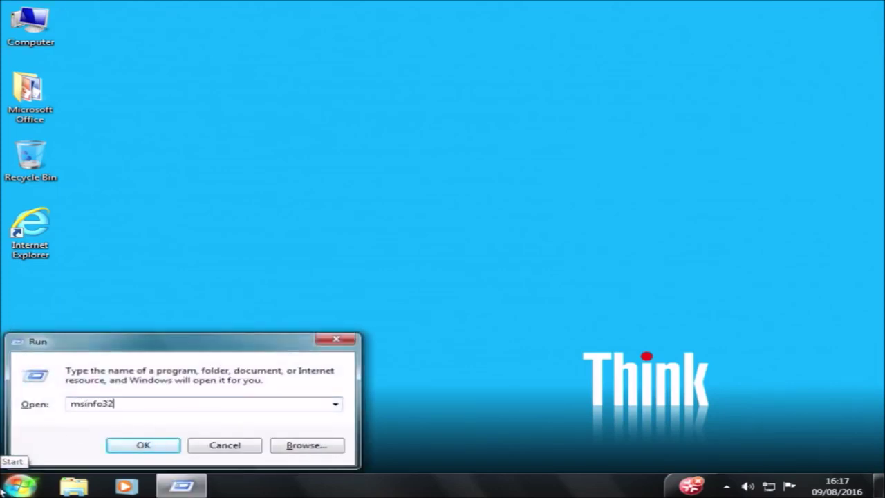
key(Return)
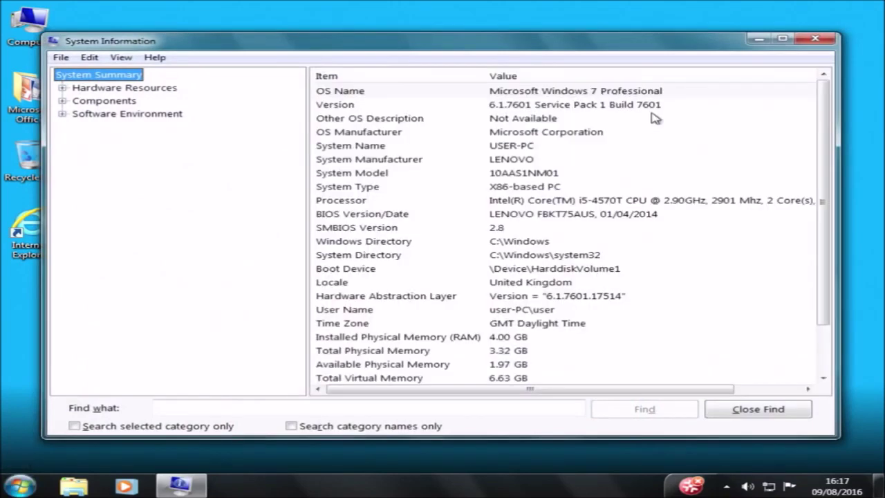
click(783, 39)
Step: Check the OS name, version, system manufacturer and system model in the system summary
click(700, 55)
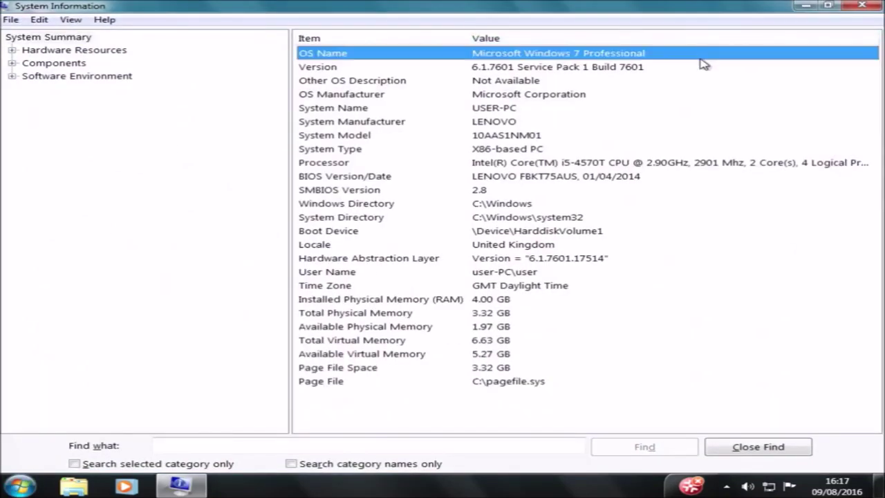
click(698, 66)
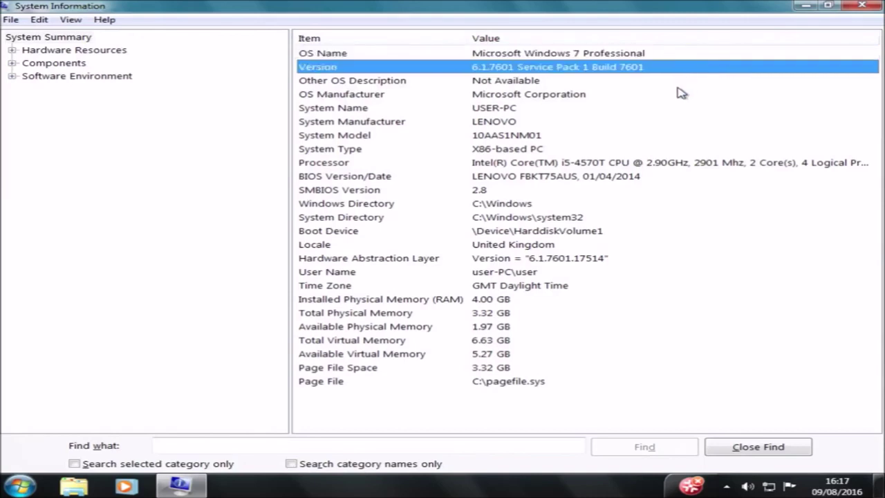
click(639, 122)
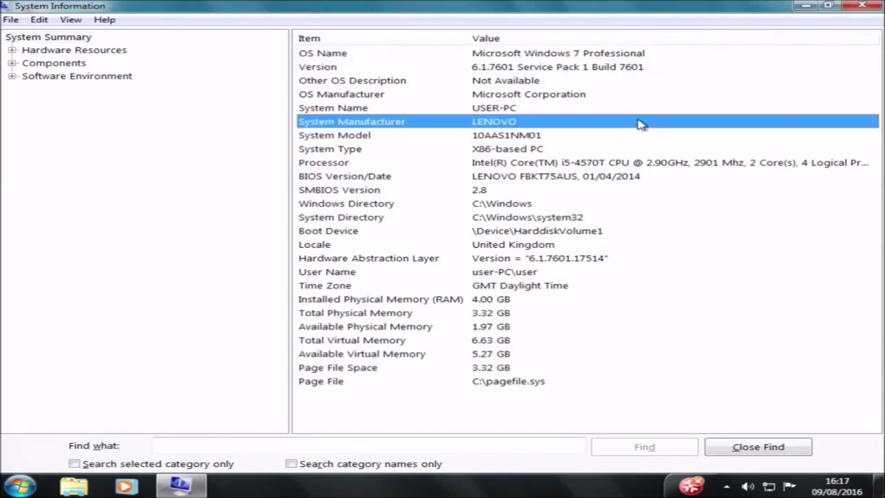
click(640, 135)
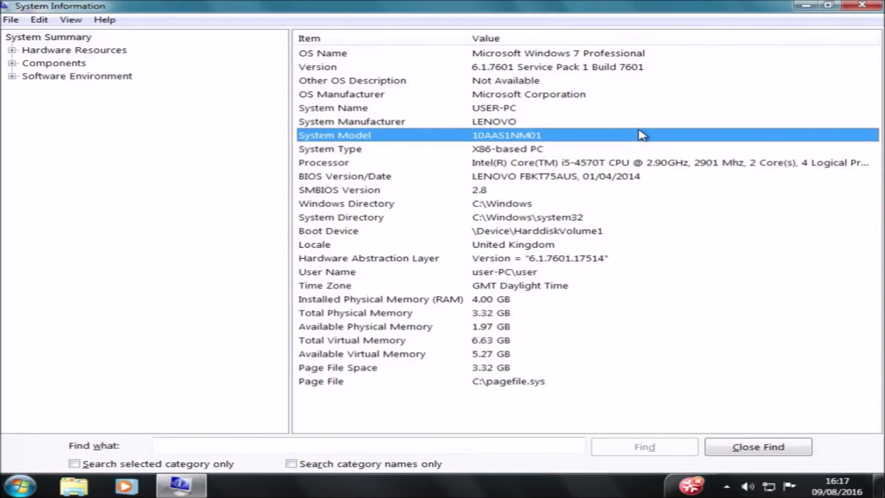
Step: Open Internet Explorer and close the MSN UK page, leaving the Lenovo start page open
click(19, 486)
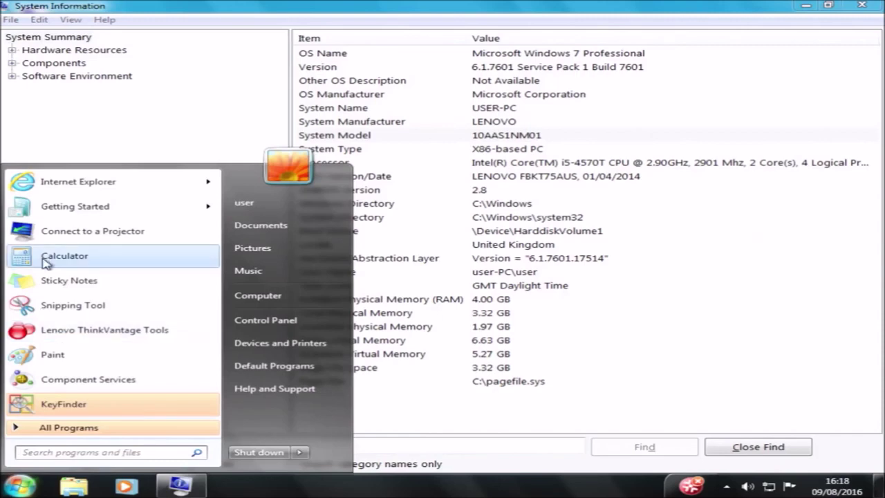
click(60, 187)
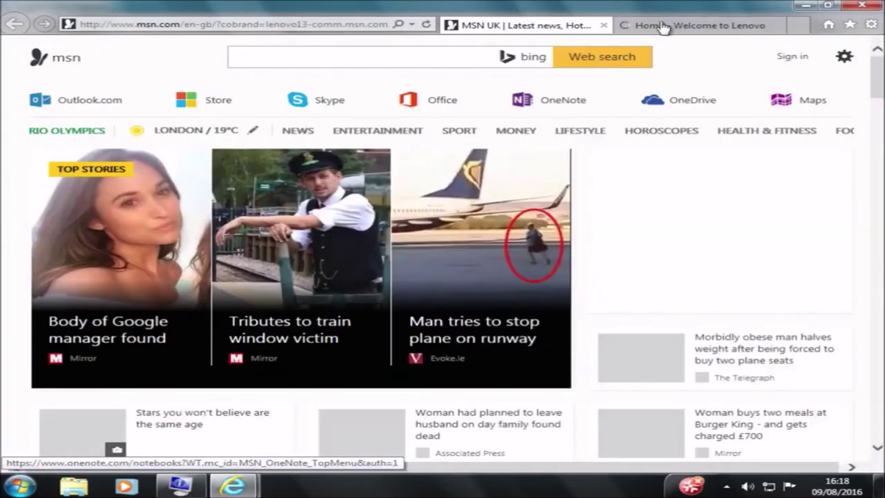
click(604, 24)
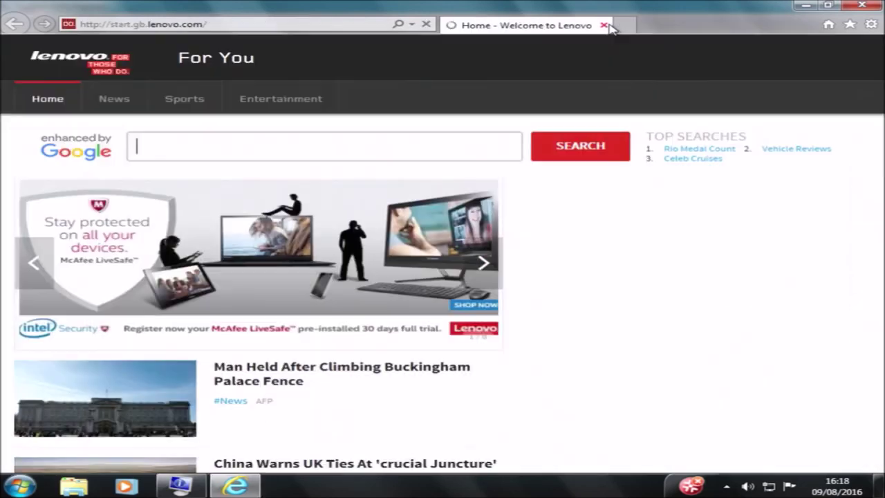
Step: Search the web for "lenovo drivers" and open the Lenovo Support (GB) home page from the results
click(253, 25)
text(le)
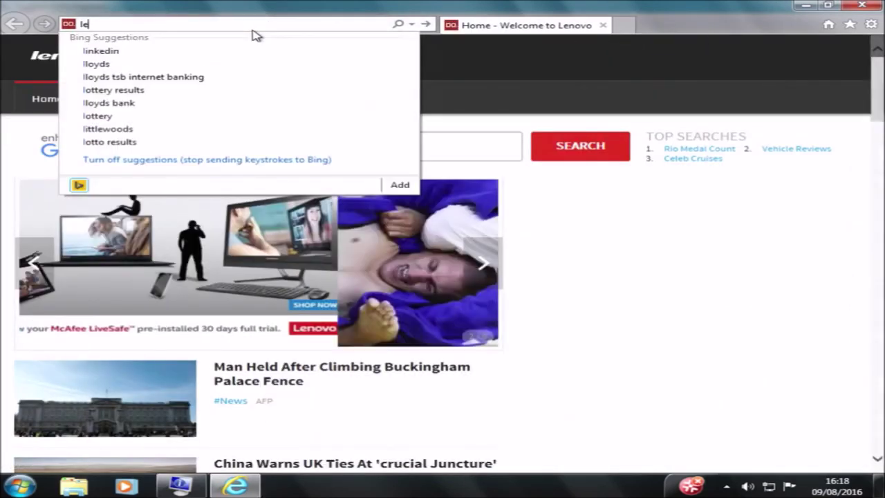
text(novo drivers)
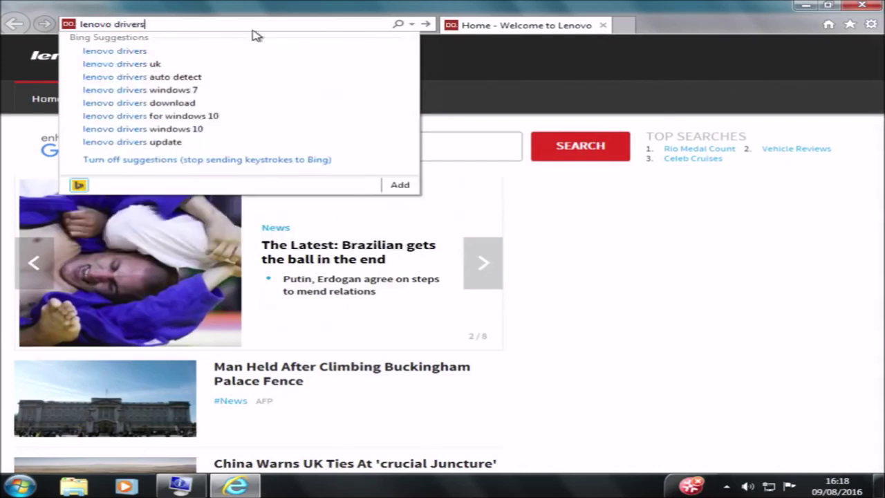
key(Return)
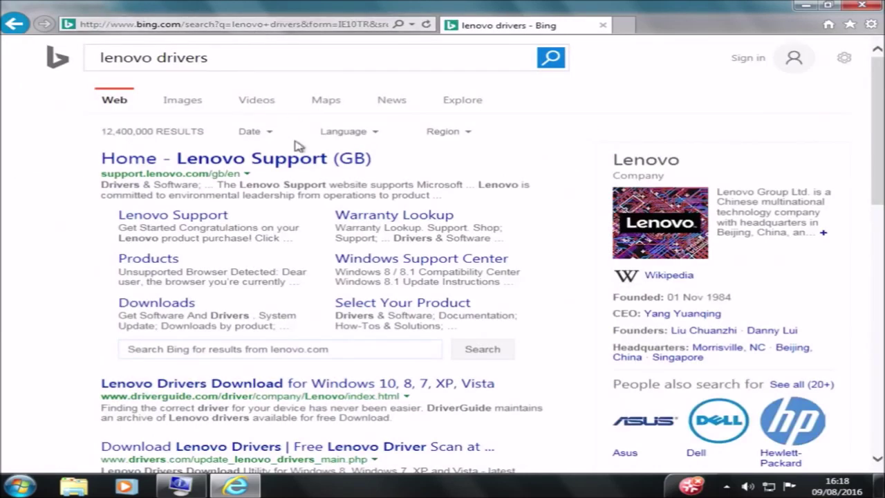
click(294, 161)
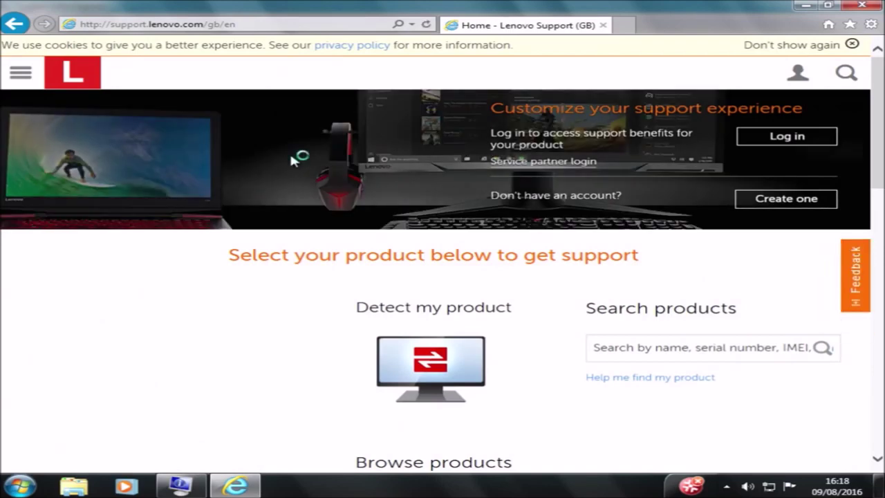
Step: Search Lenovo's products for model 10AAS1NM01, open its M93p Desktop (ThinkCentre) support page, and dismiss the device driver notification
click(717, 358)
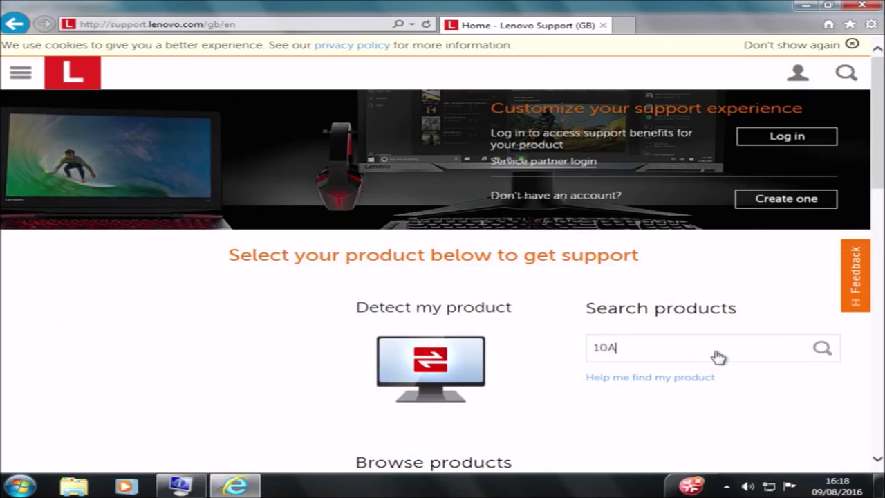
text(10AAS1NM01)
key(Return)
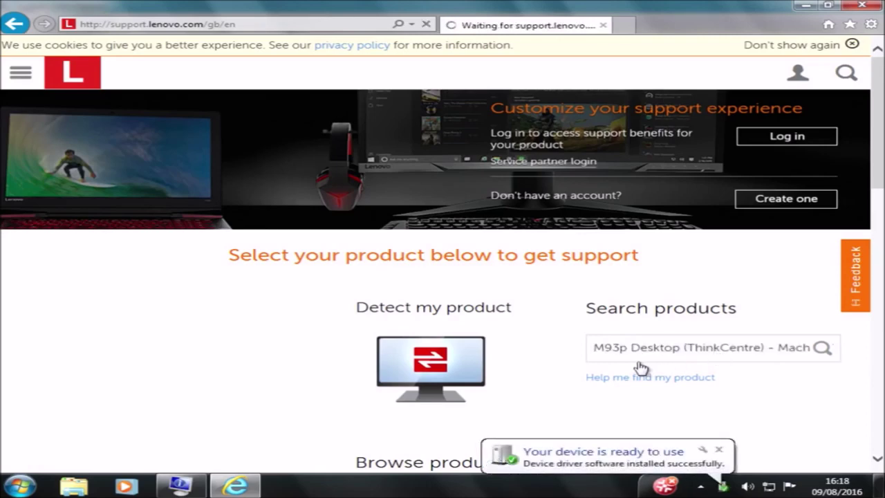
click(719, 450)
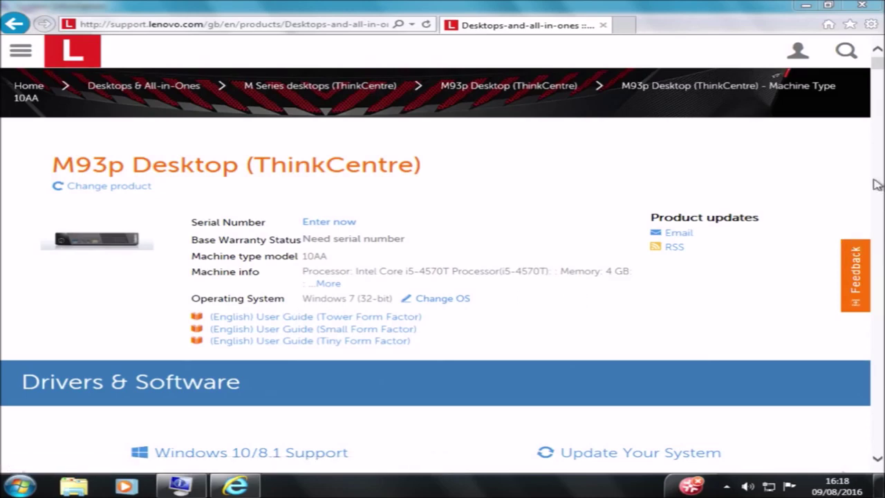
Step: Filter the Drivers & Software list for Windows 7 (32-bit) to the BIOS/UEFI component
scroll(796, 219, down, 2)
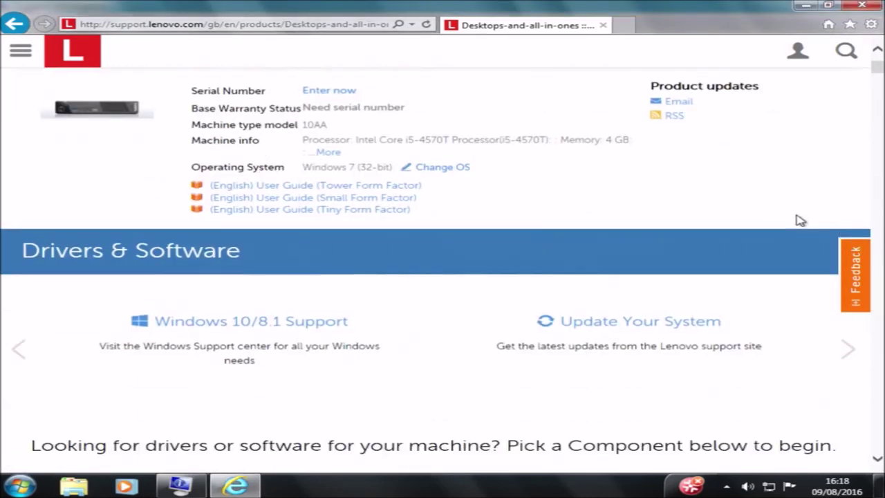
scroll(385, 285, down, 4)
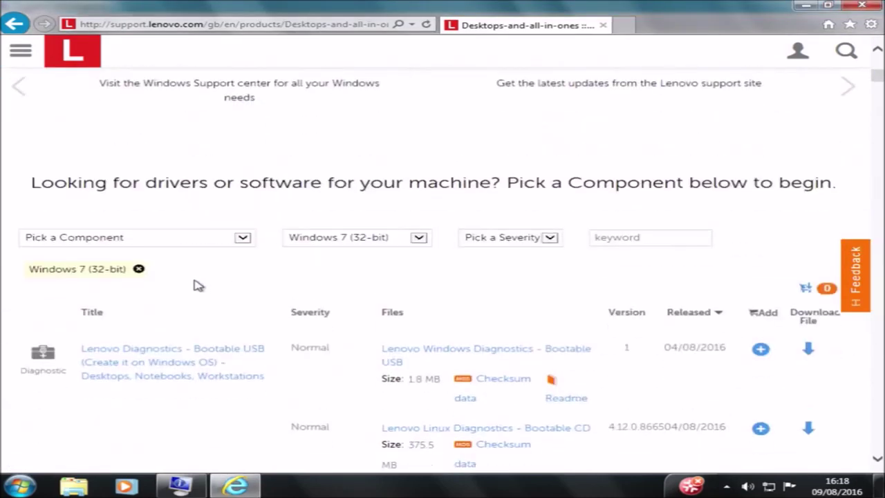
click(242, 238)
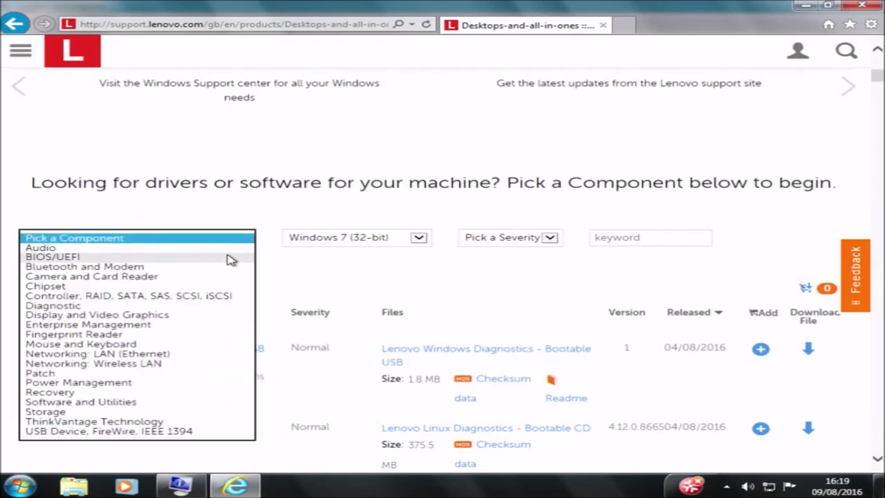
click(229, 258)
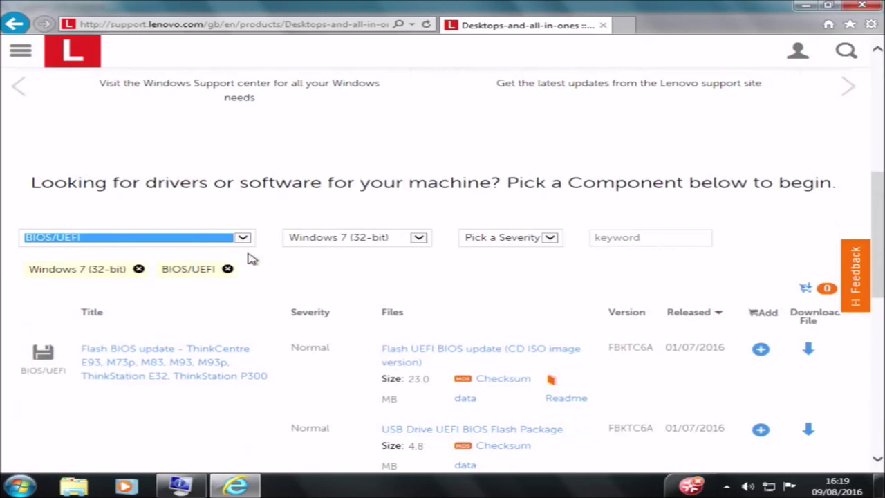
Step: Download and save the Flash UEFI BIOS update (Flash from operating system version), fbjyc6usa.exe
scroll(384, 257, down, 3)
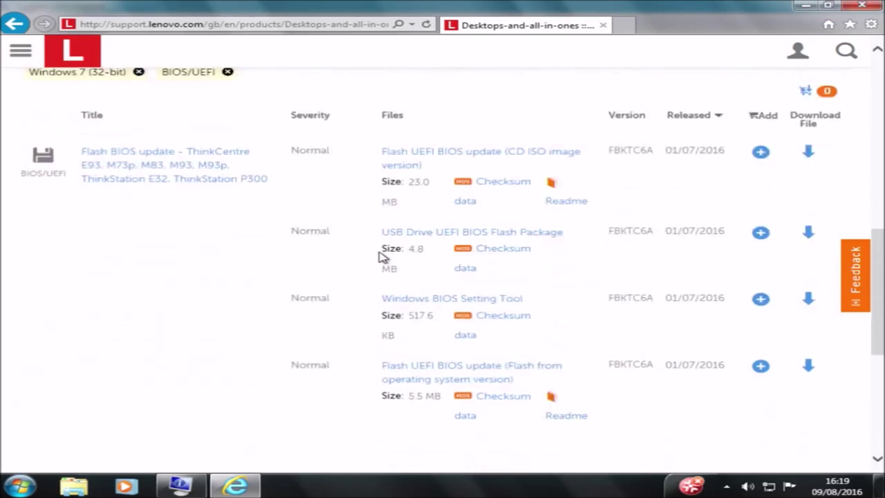
scroll(449, 317, down, 1)
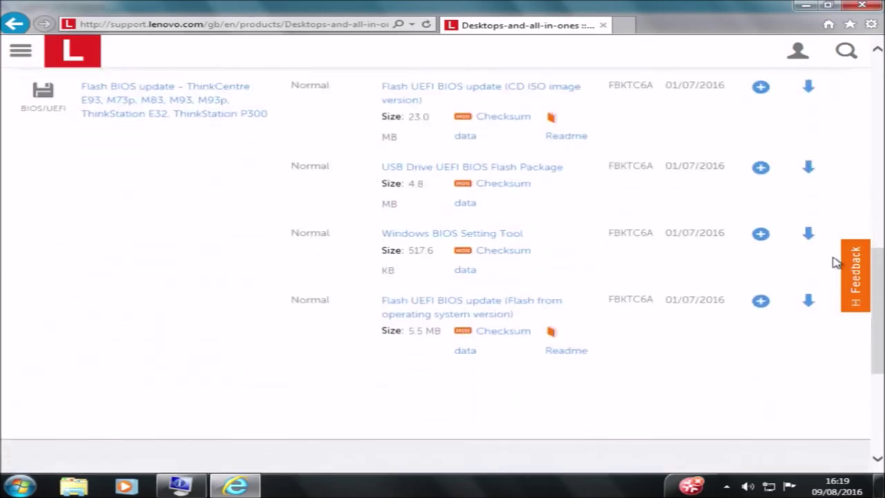
click(809, 305)
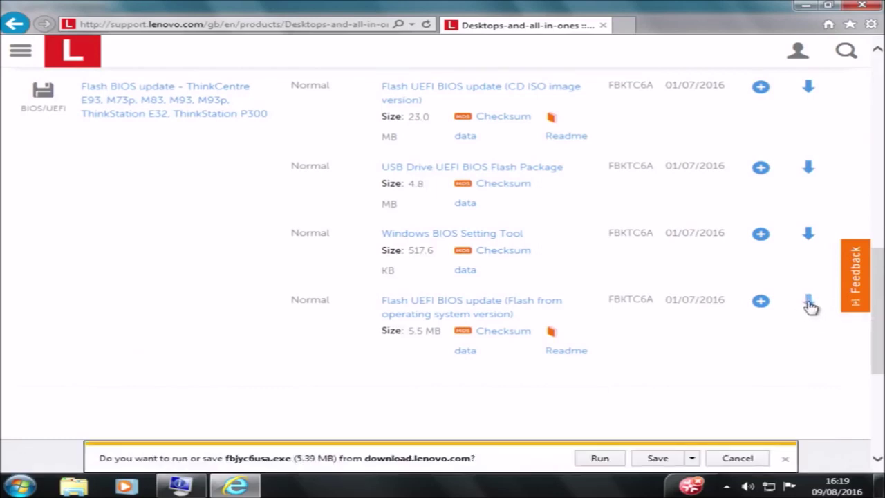
click(658, 459)
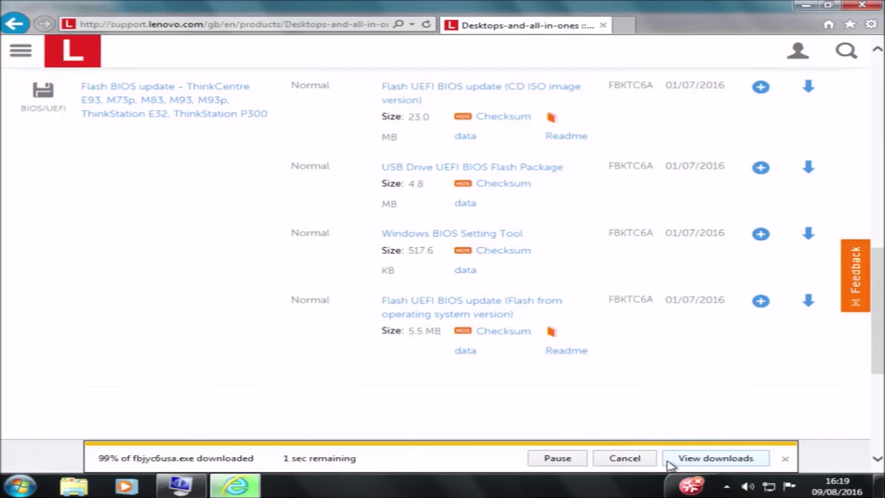
Step: View the browser's downloads, remove the Symantec NGH150 entry from the list, and open the folder containing fbjyc6usa.exe
click(684, 458)
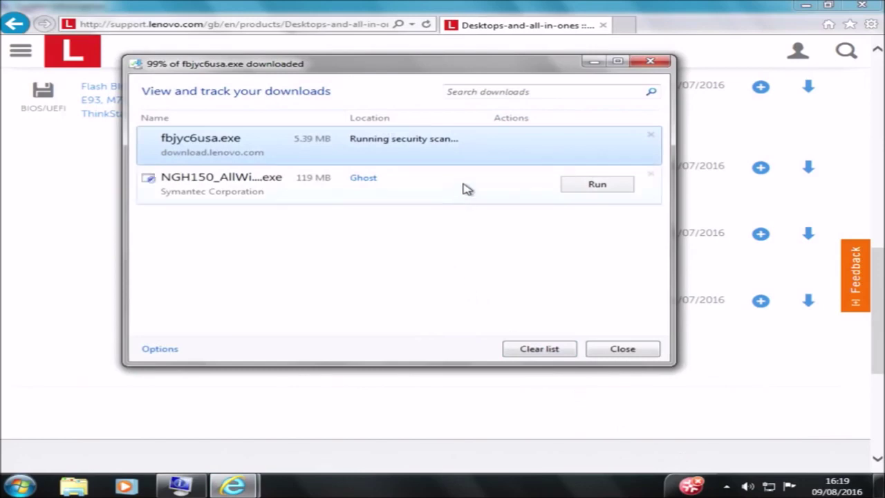
click(650, 173)
right_click(552, 164)
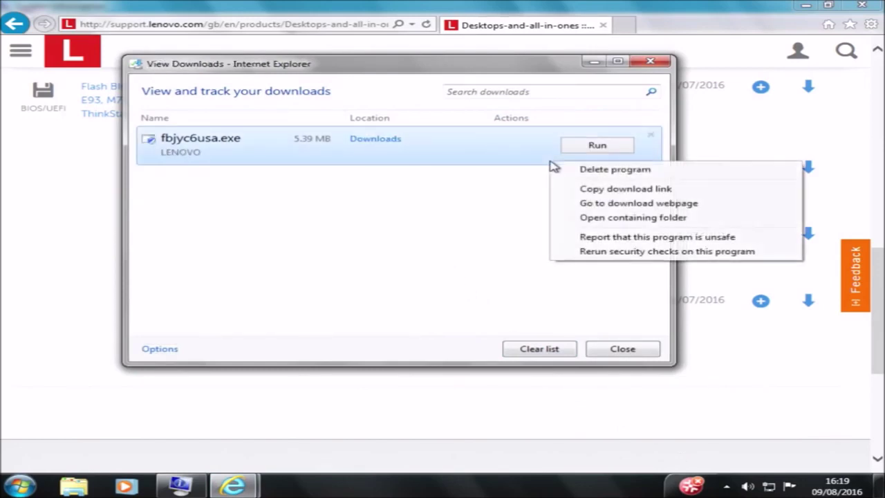
click(407, 143)
click(396, 141)
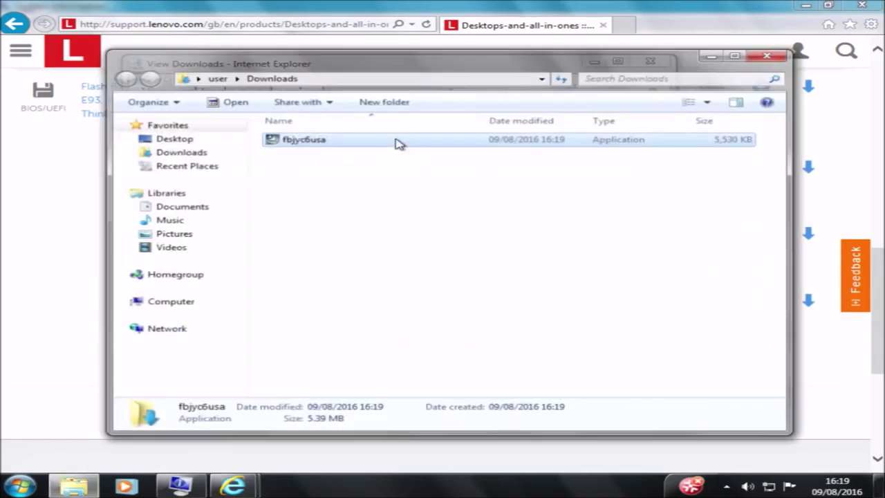
Step: Run fbjyc6usa, allow it to make changes to the computer, and close the other open windows to reach the installer
double_click(399, 143)
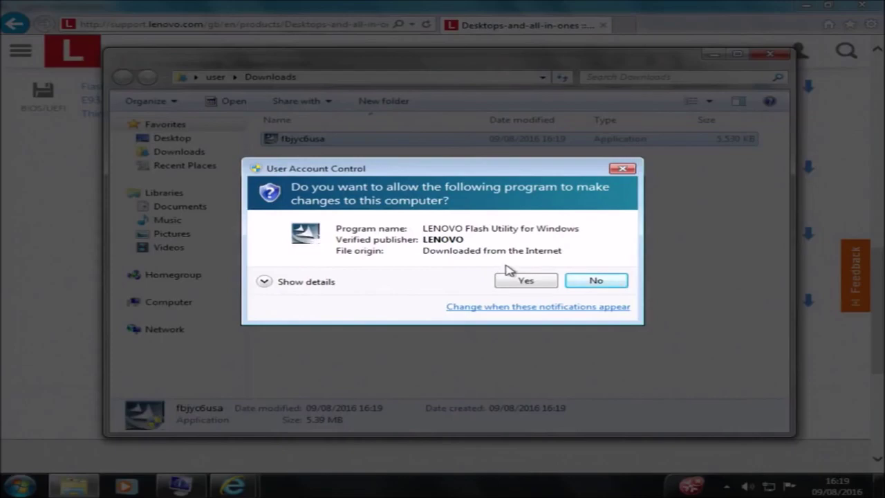
click(513, 276)
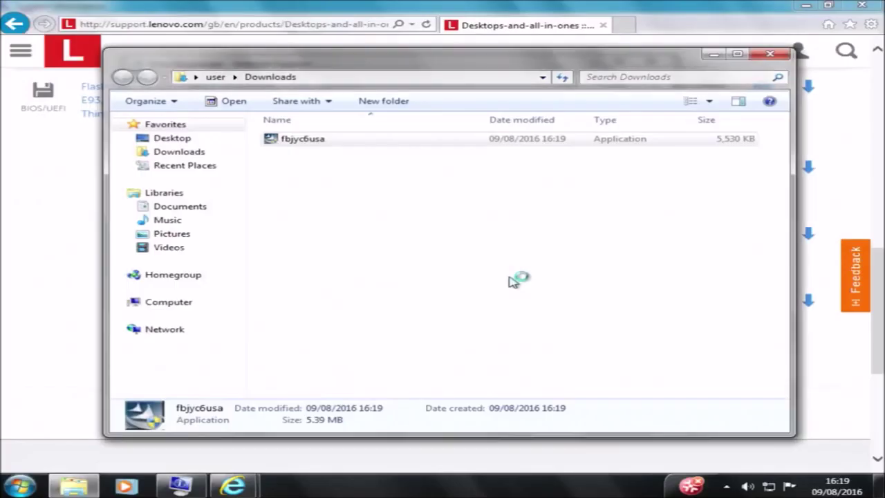
click(769, 54)
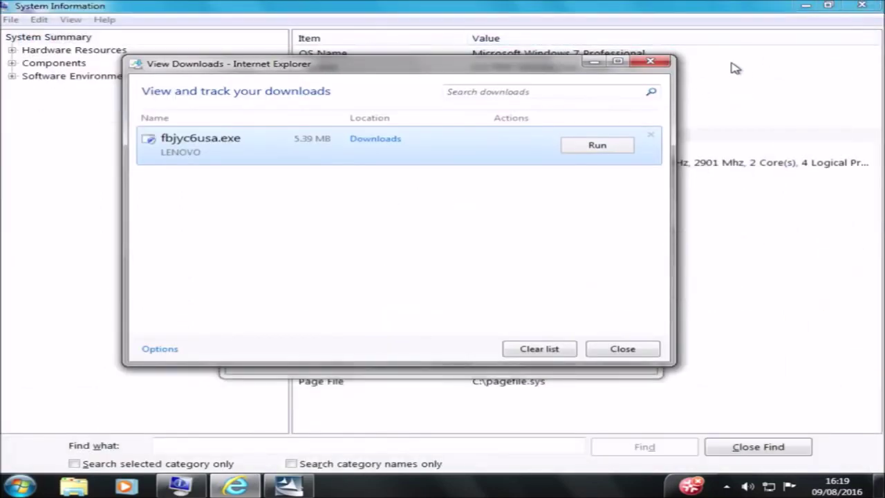
click(649, 64)
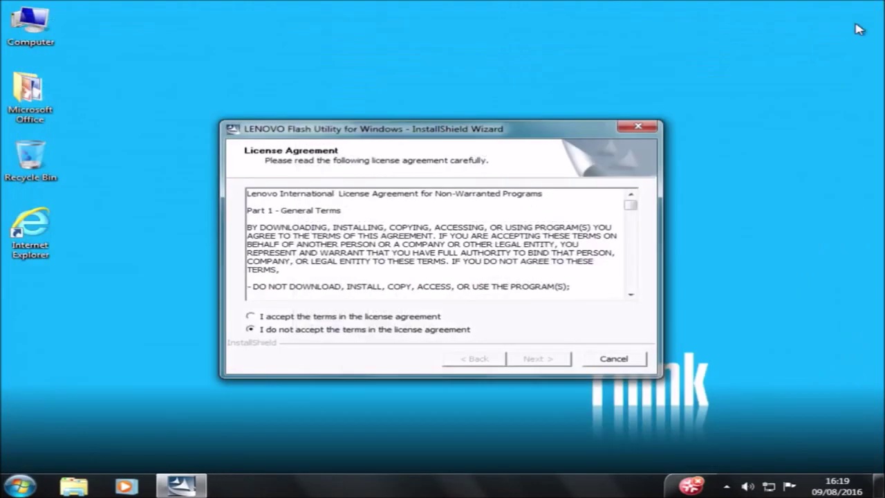
Step: Accept the LENOVO Flash Utility license agreement and save its files in the default folder C:\SWTOOLS\FLASH\FBJYC6USA
click(414, 317)
click(547, 360)
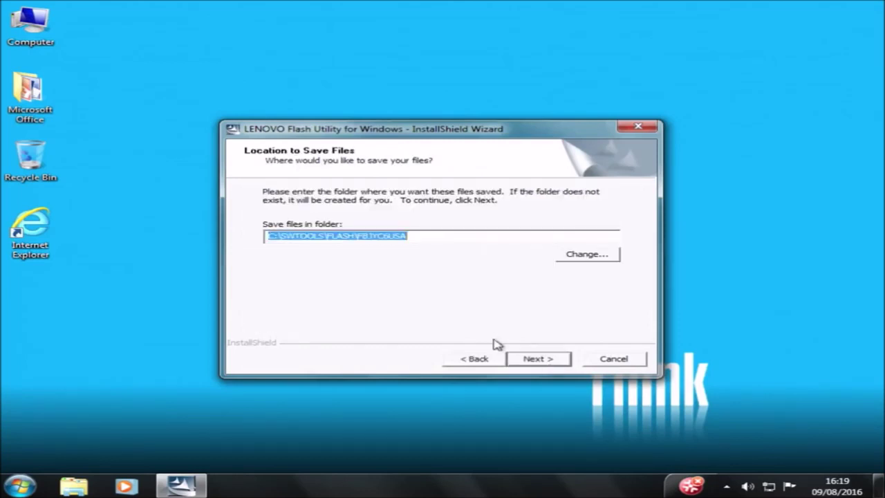
click(537, 358)
click(539, 360)
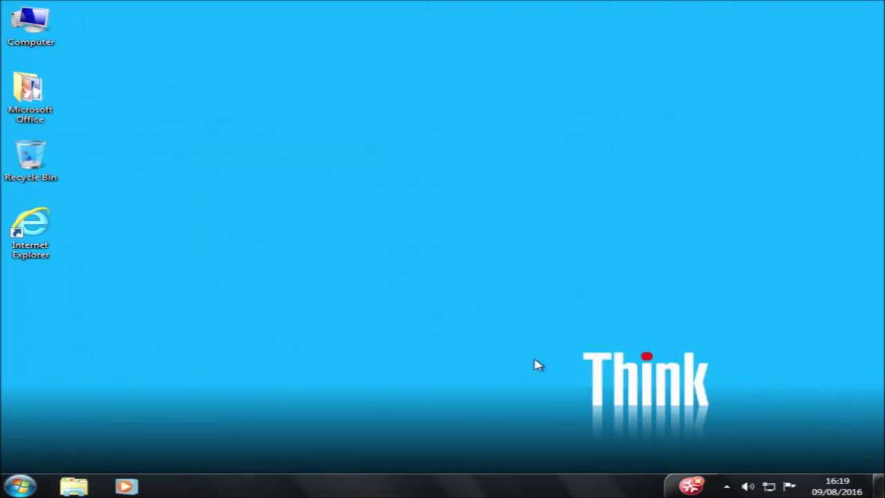
Step: Open the folder C:\SWTOOLS\FLASH\FBJYC6USA, answering the Program Compatibility Assistant that the program installed correctly
key(super)
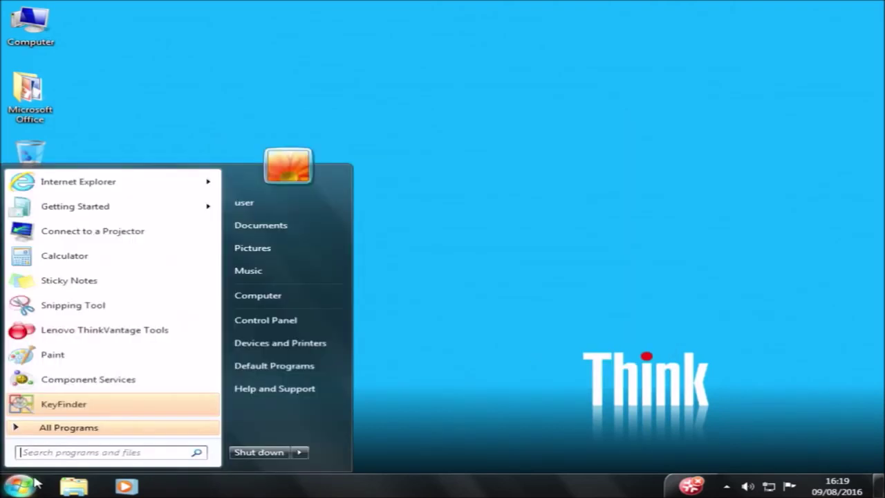
key(super)
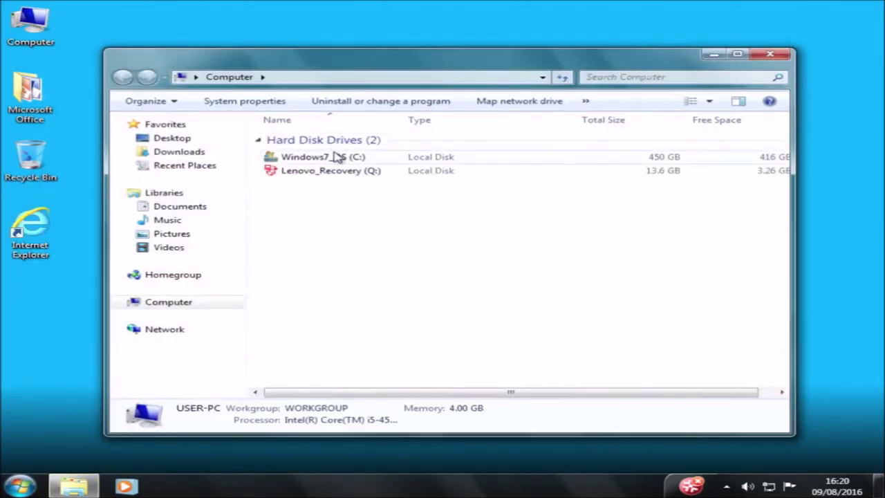
double_click(336, 157)
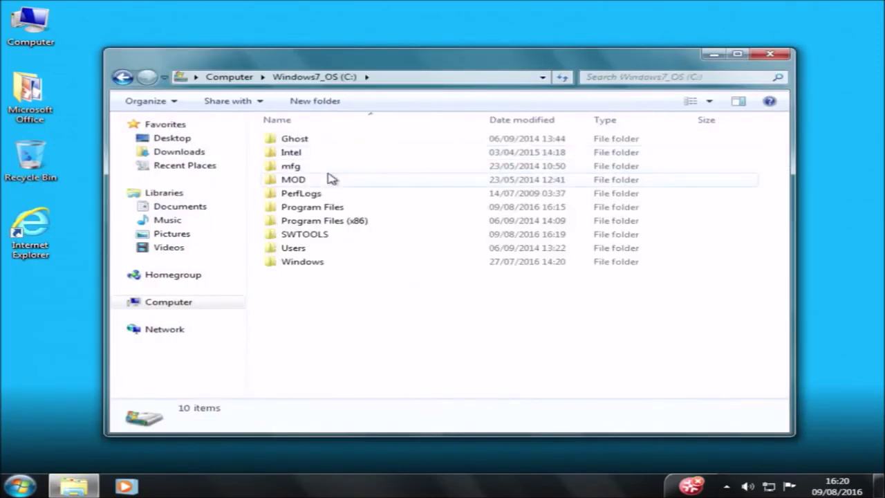
double_click(306, 235)
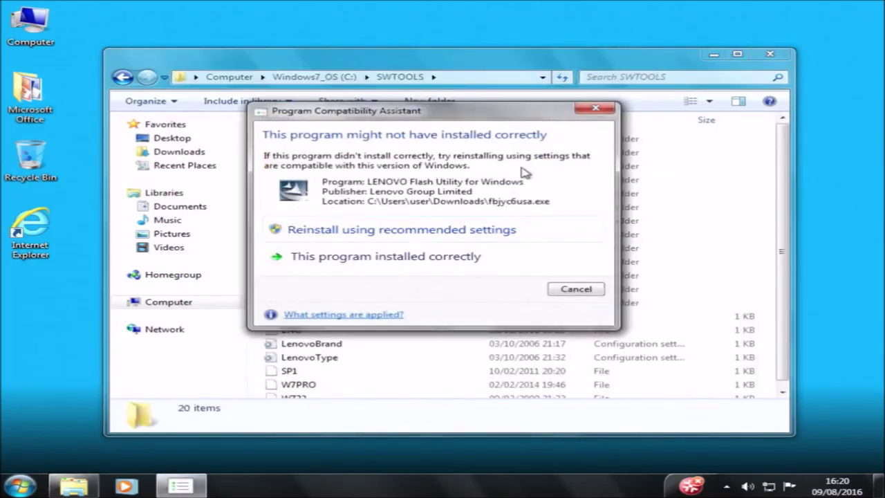
click(447, 256)
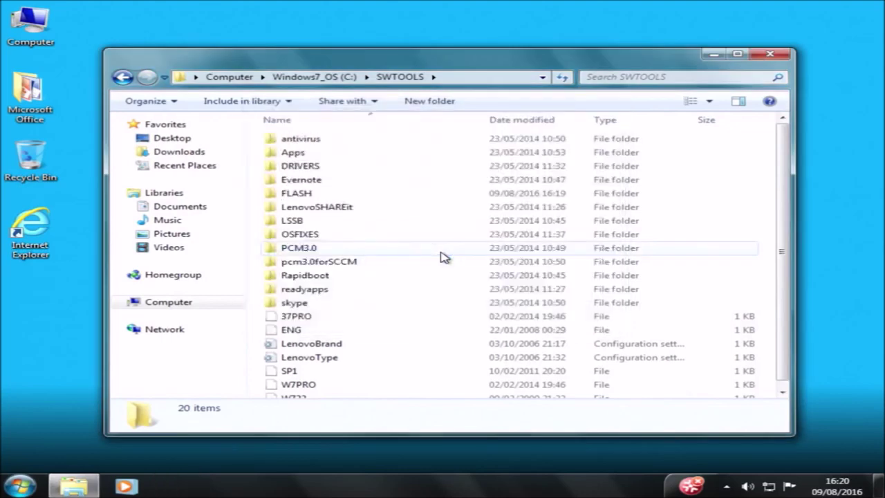
double_click(441, 198)
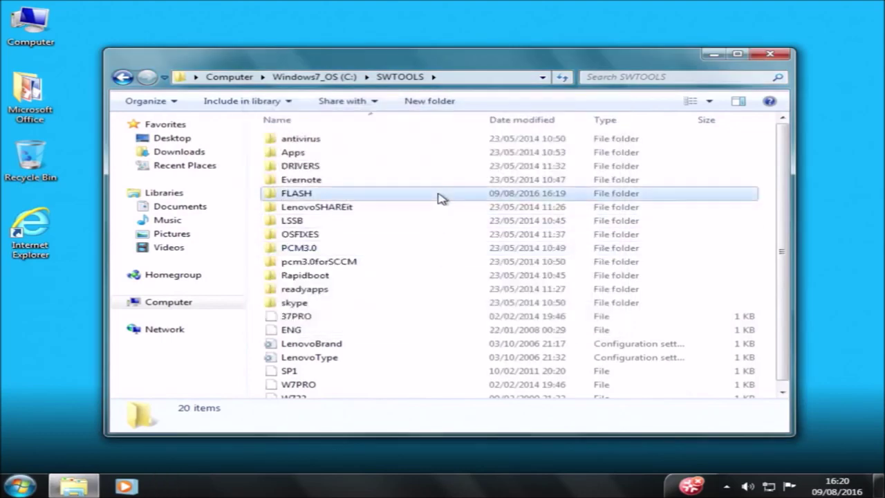
double_click(430, 144)
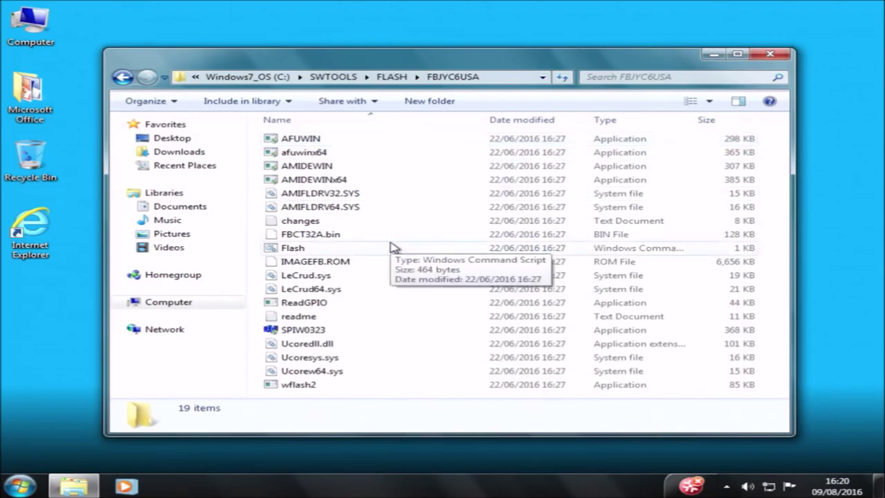
Step: Read the installation and flash-under-operating-system instructions in the readme file, and close the readme and folder windows
double_click(350, 318)
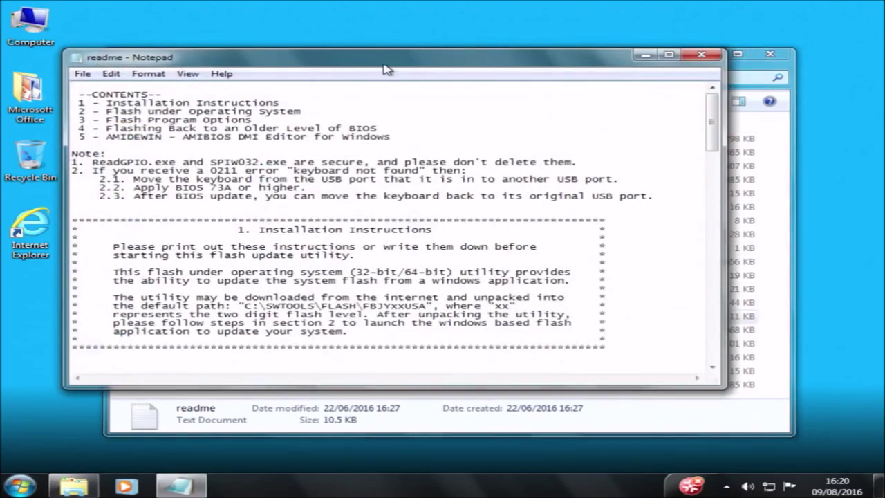
double_click(386, 65)
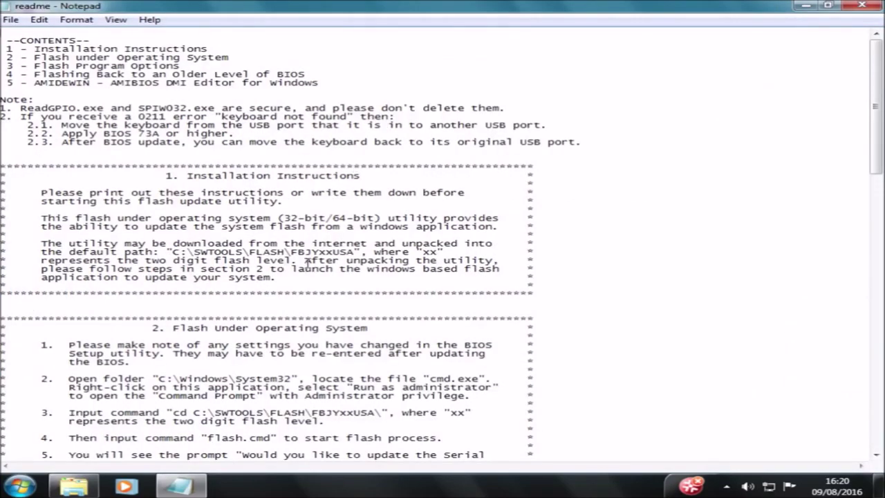
scroll(712, 235, down, 2)
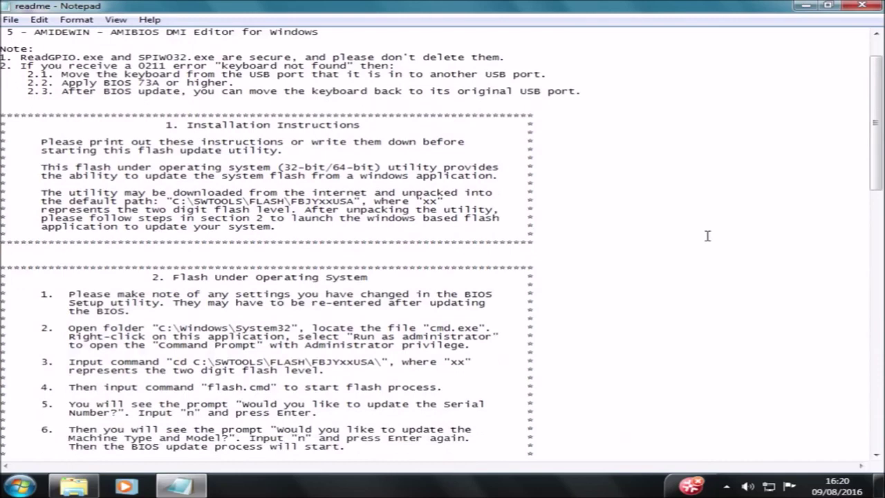
scroll(707, 235, down, 2)
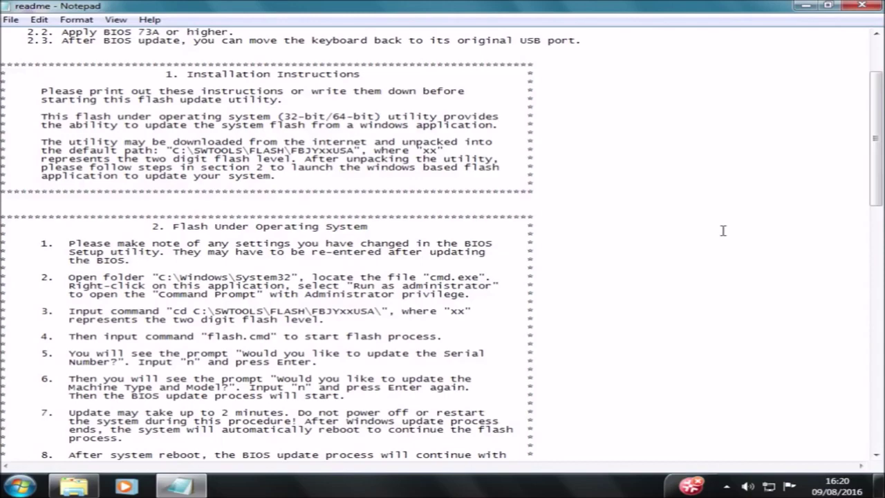
scroll(795, 213, down, 7)
scroll(846, 140, down, 1)
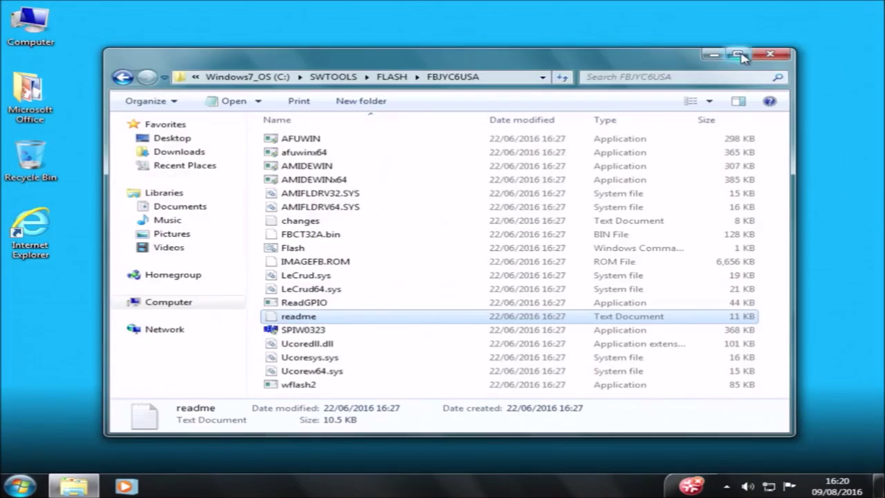
click(737, 54)
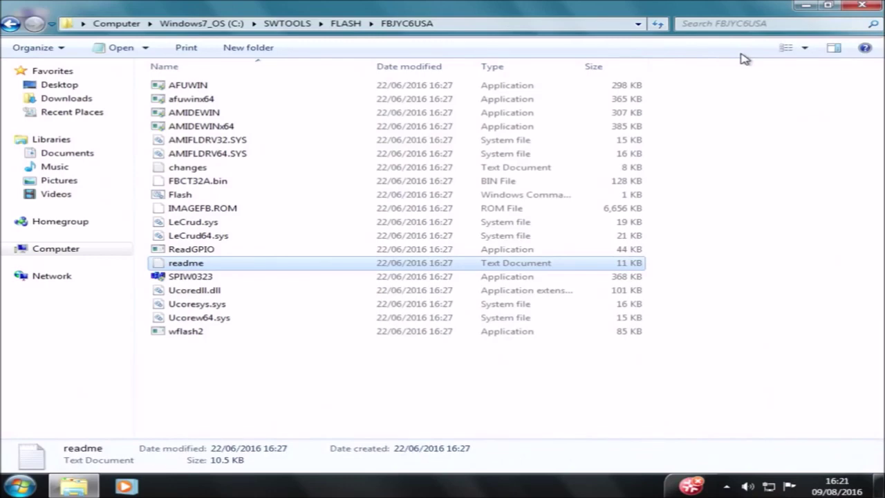
click(862, 6)
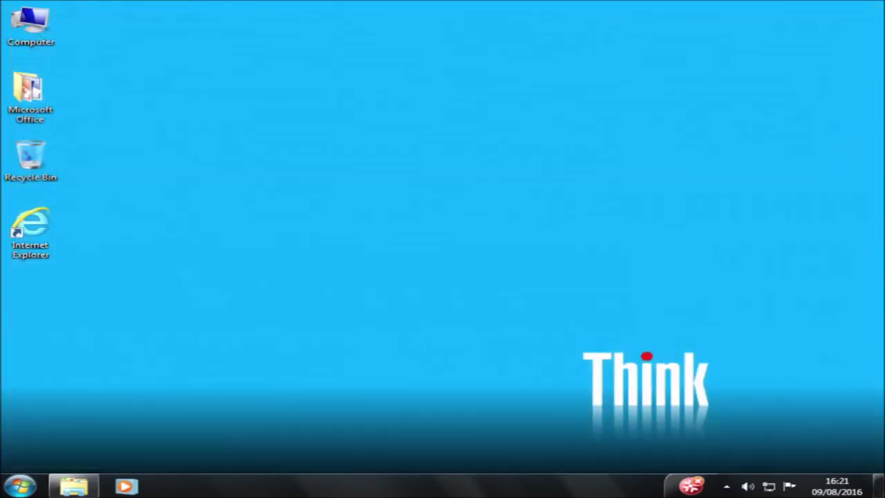
Step: Open cmd as administrator and change the directory to C:\SWTools\Flash\FBJYC6USA\
click(19, 485)
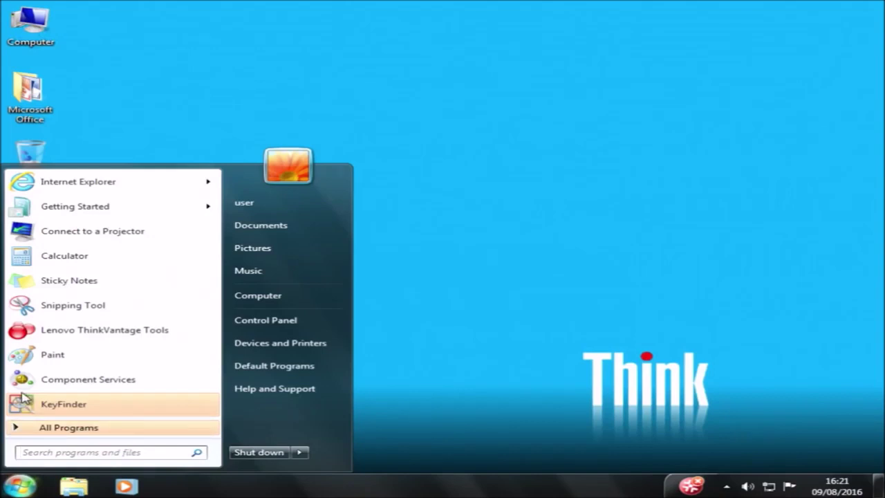
text(cmd)
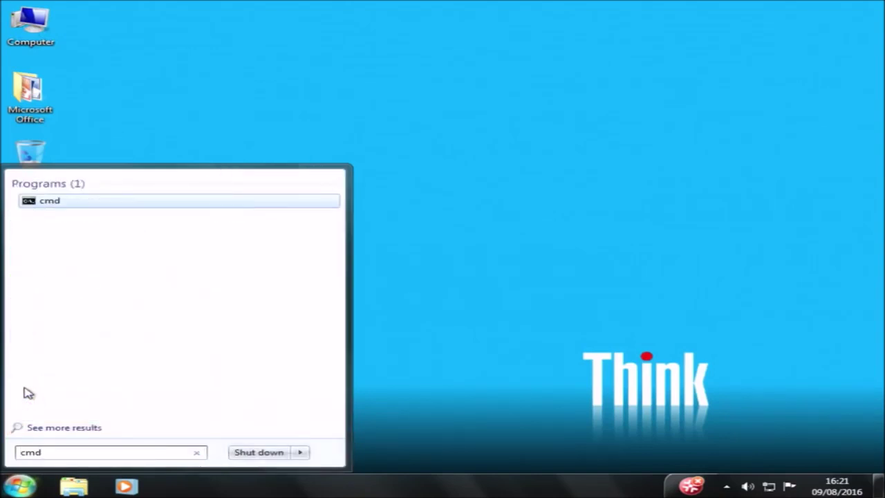
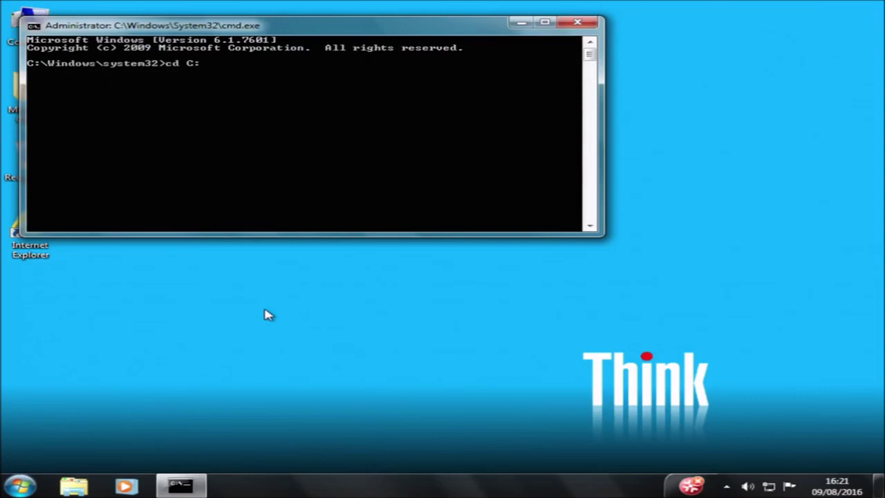
text(\SWTools\Flash\FBJYC6USA\)
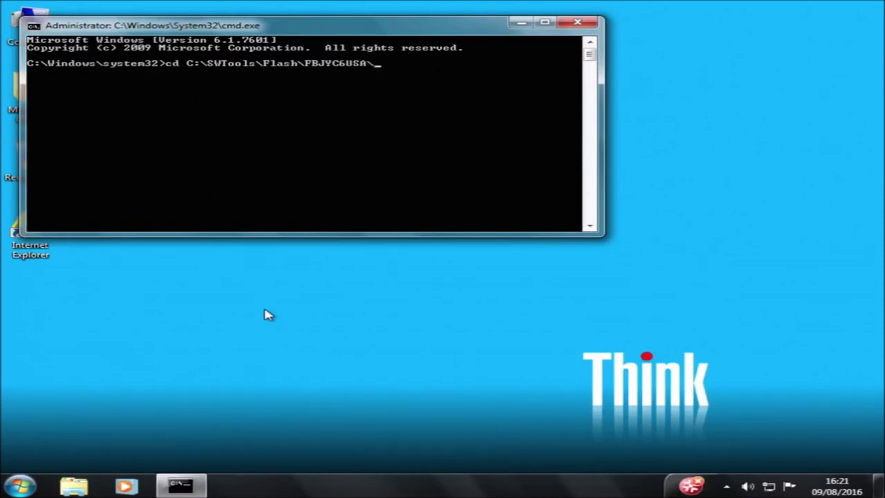
key(Return)
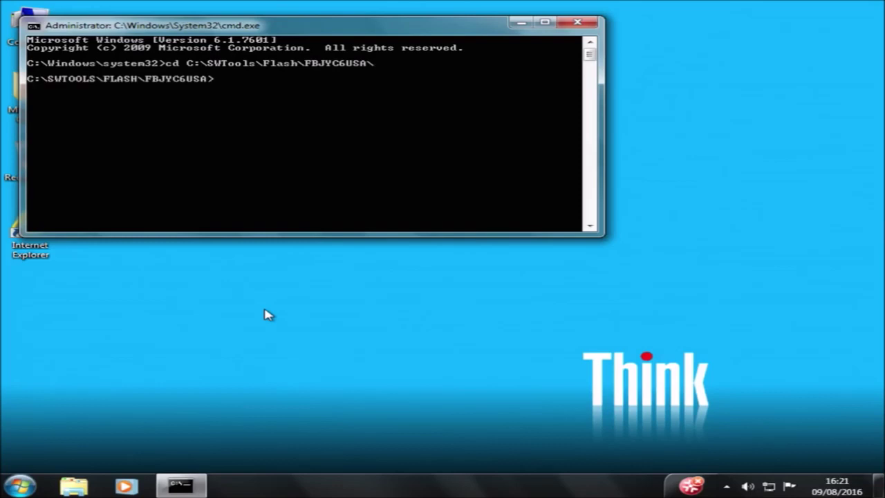
Step: Run flash.cmd and answer n to updating both the Serial Number and the Machine Type and Model
text(flash.cmd)
key(Return)
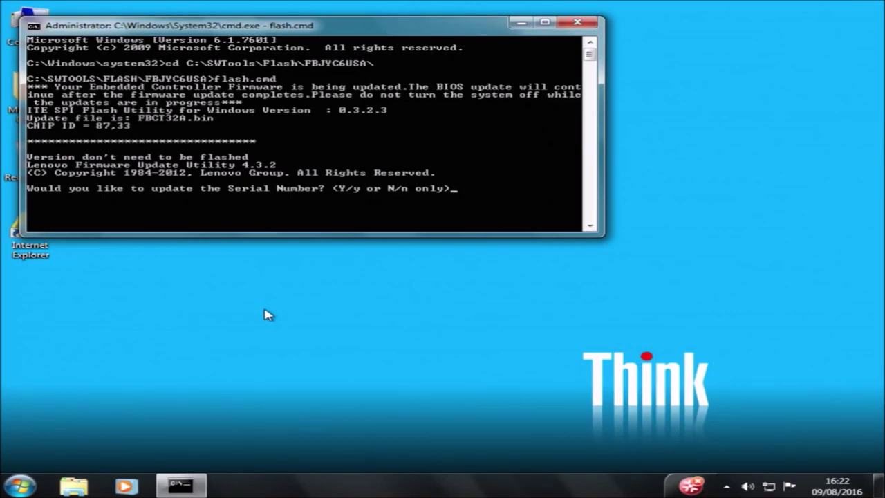
text(n)
key(Return)
text(n)
key(Return)
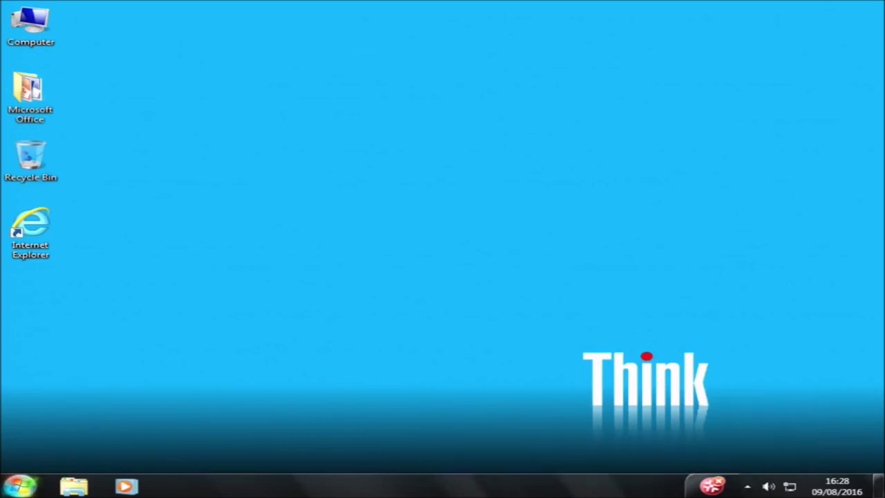
Step: Run msinfo32, check the BIOS Version/Date and SMBIOS Version in the System Summary, and close System Information
key(super+r)
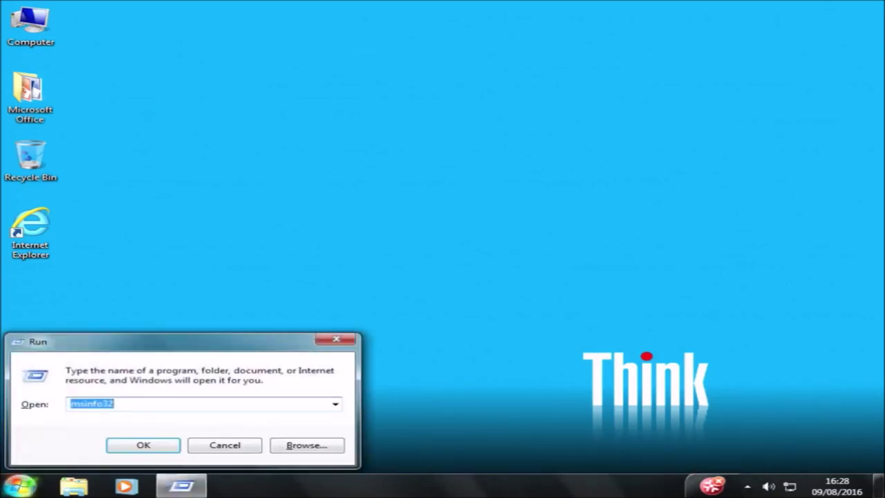
key(Return)
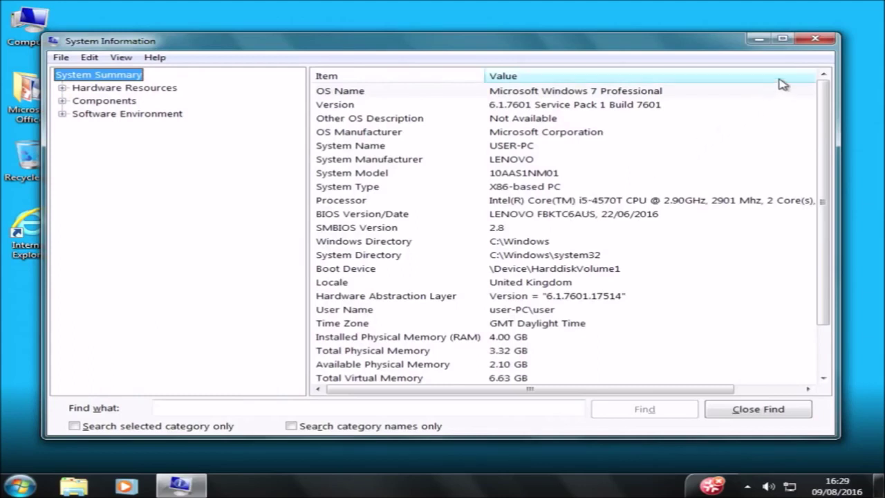
click(782, 39)
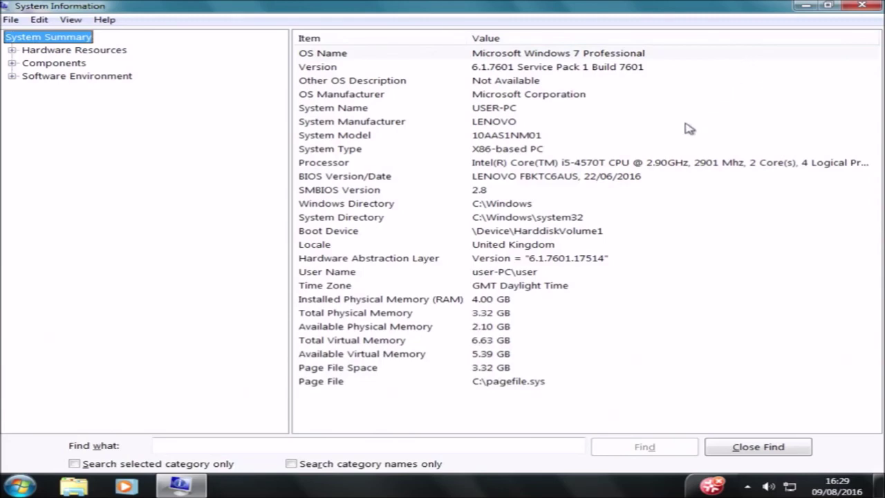
click(667, 177)
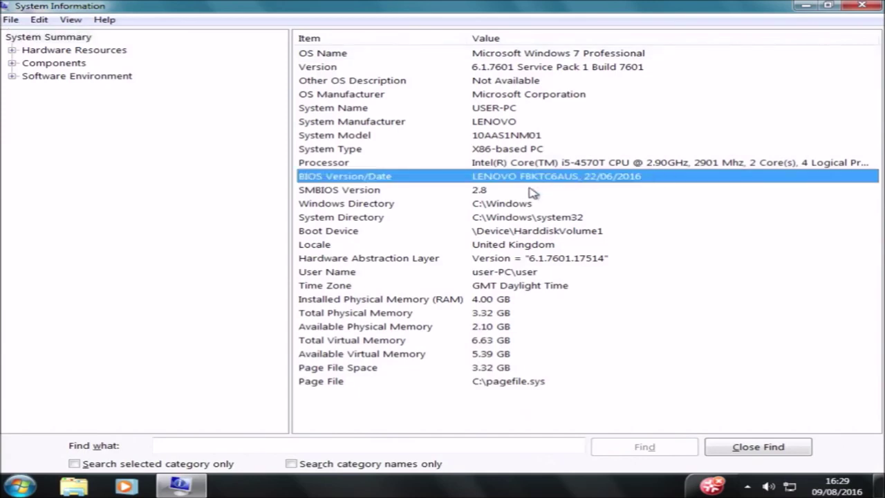
click(667, 201)
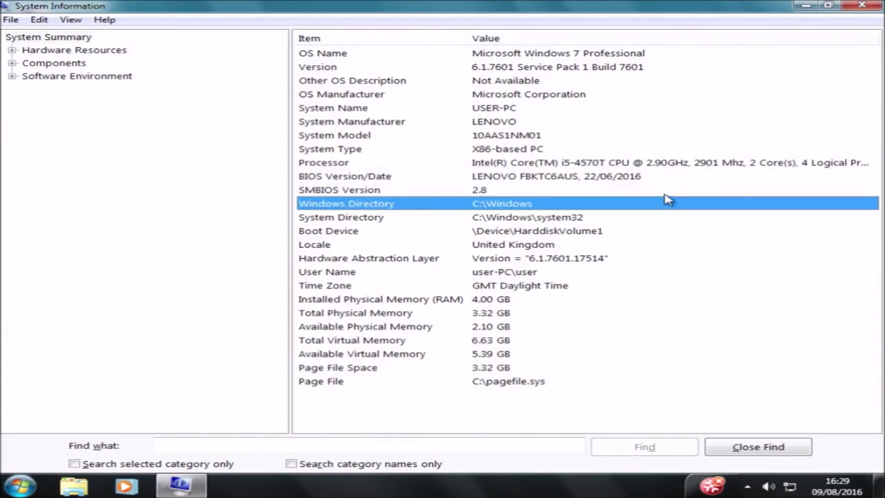
click(665, 195)
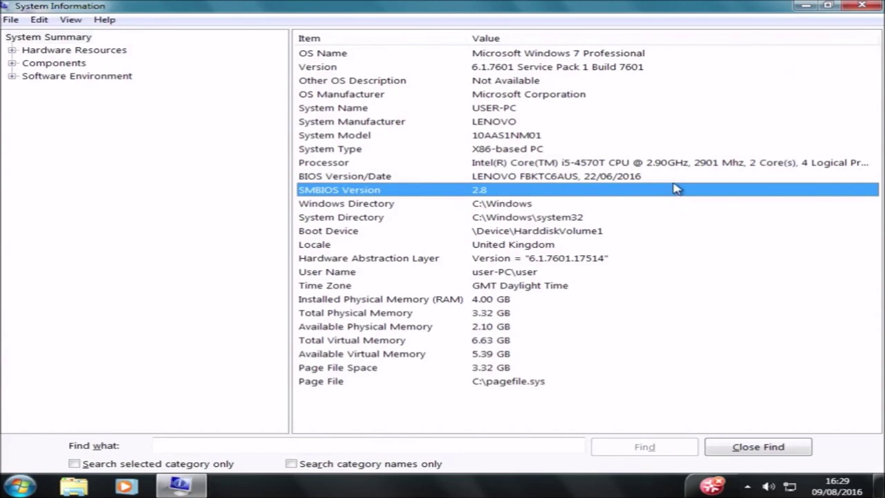
click(675, 181)
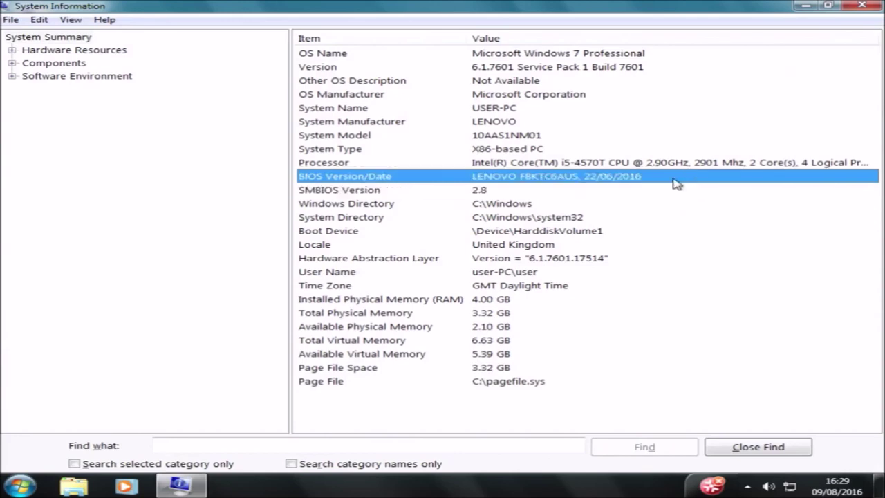
click(679, 193)
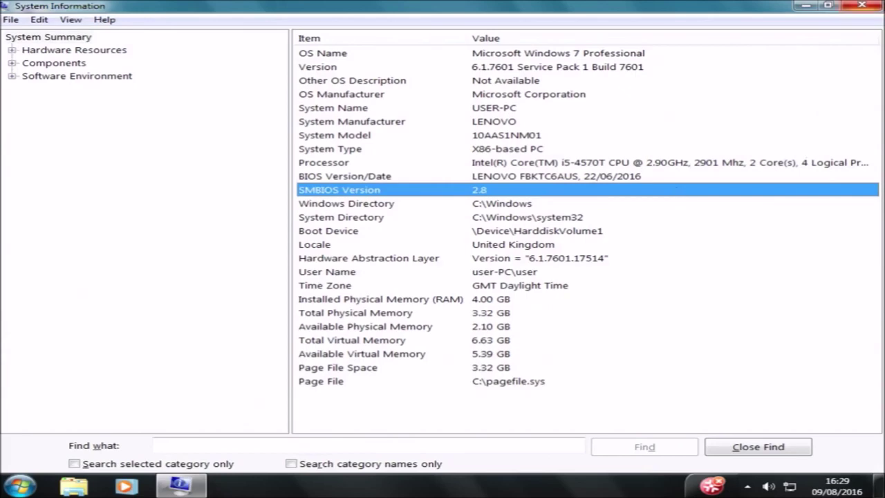
click(879, 5)
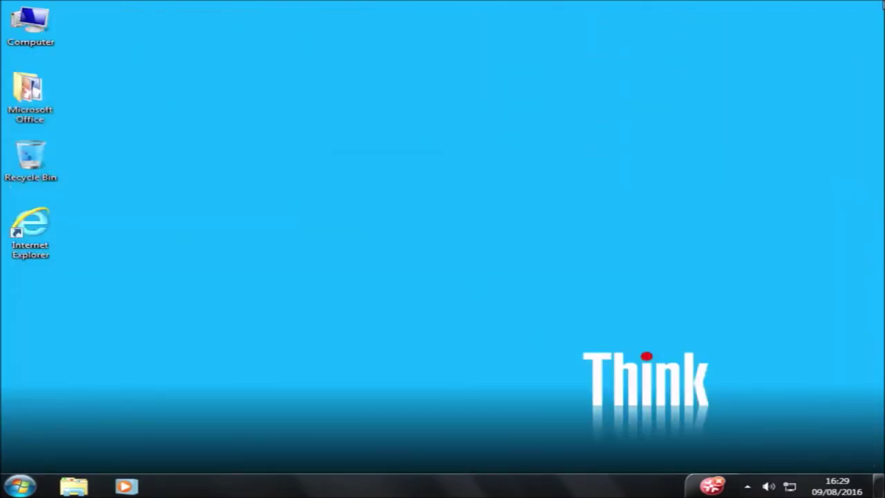
Step: Shut down Windows, bring up the Startup Device Menu at the next power-on, and enter the BIOS setup
click(19, 486)
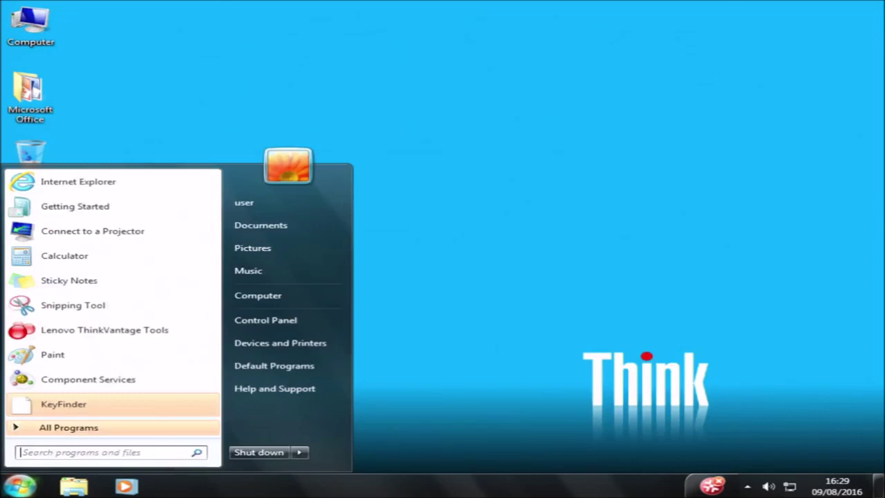
click(253, 455)
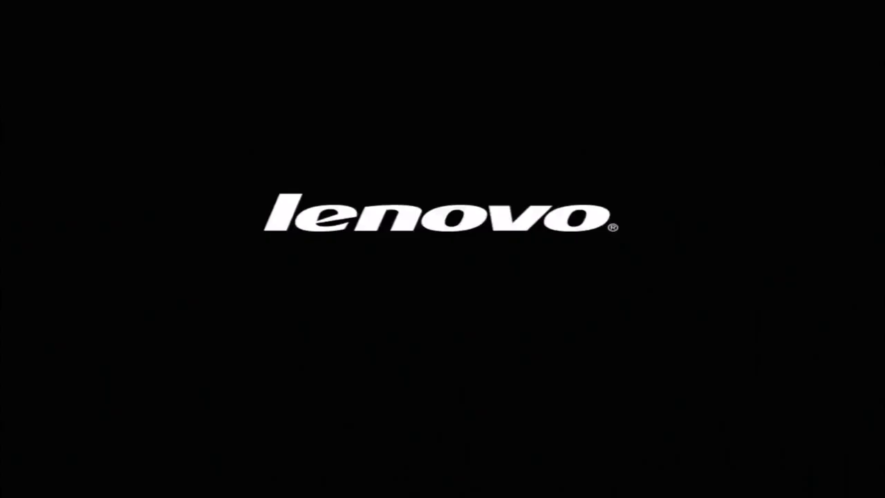
key(F12)
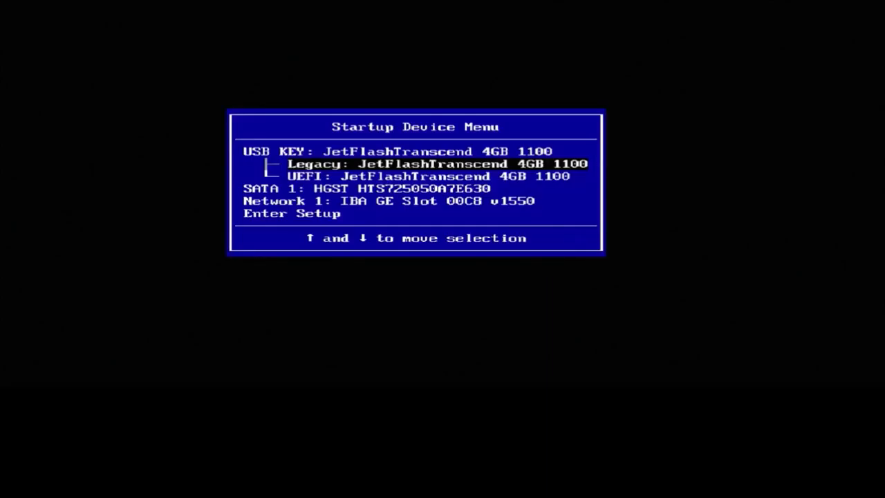
key(Down)
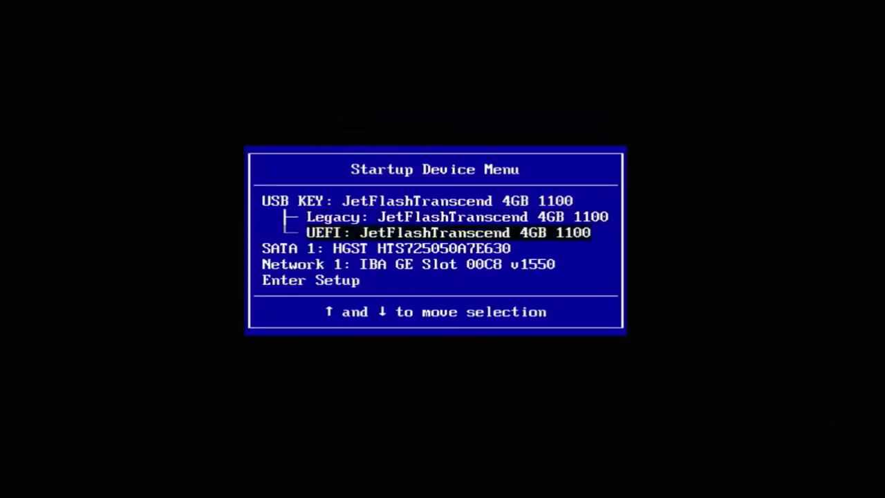
key(Down)
key(Down)
key(Down)
key(Return)
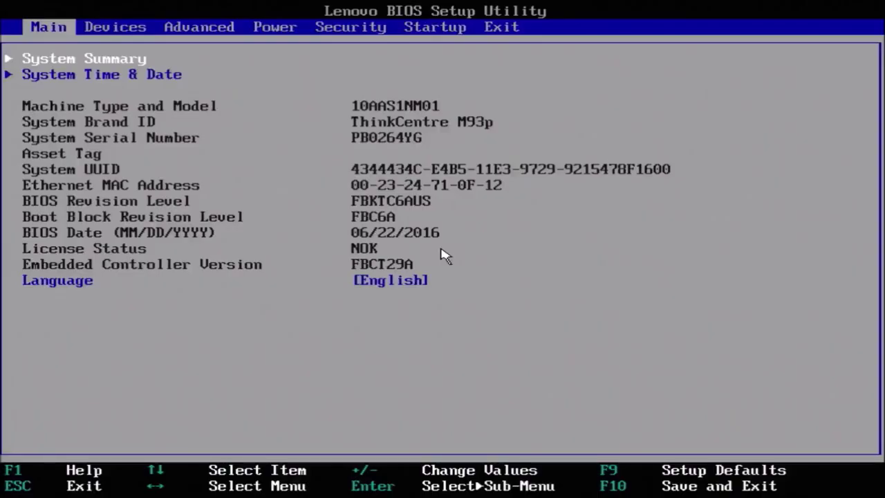
Step: Set CSM, the compatibility support module in the startup settings, to Disabled
key(Right)
key(Right)
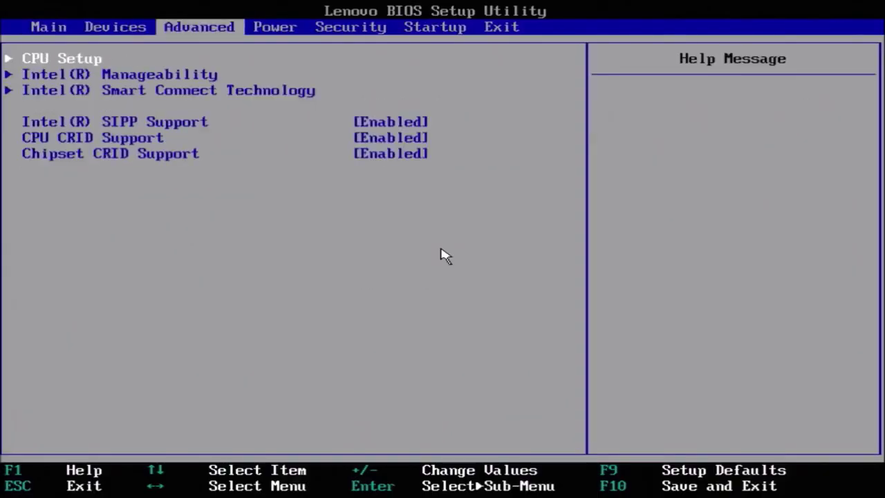
key(Right)
key(Right)
key(Right)
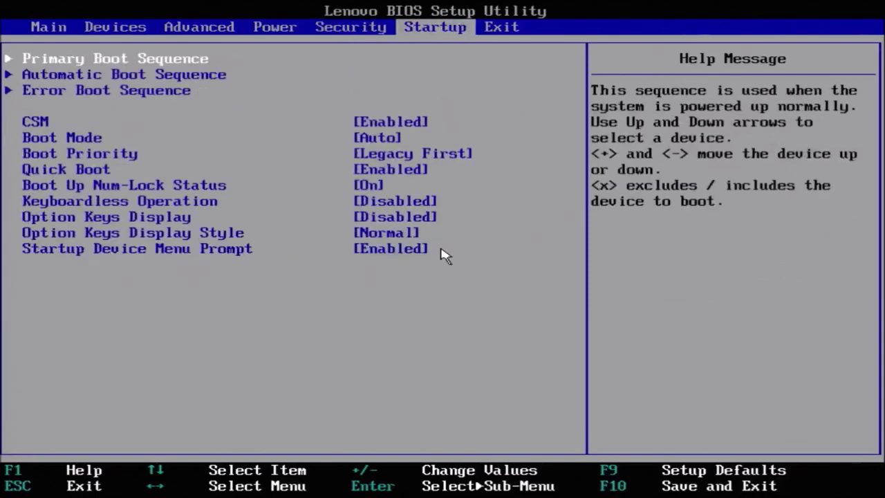
key(Down)
key(Down)
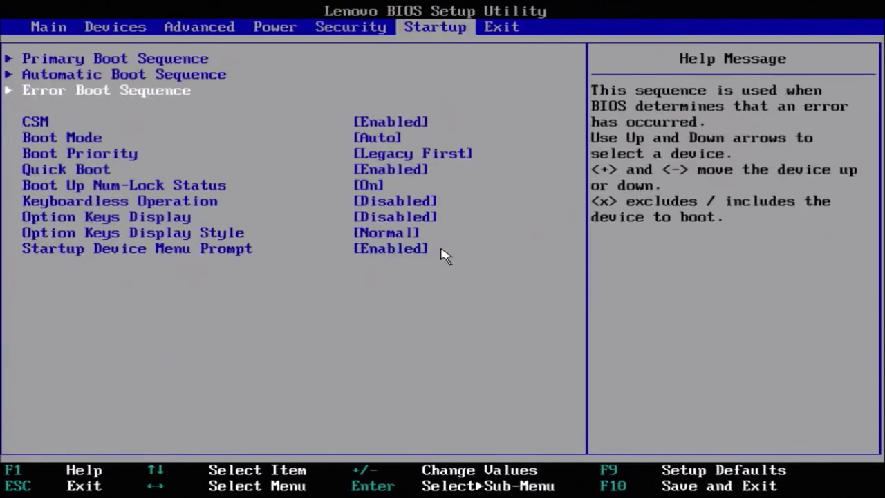
key(Down)
key(Return)
key(Down)
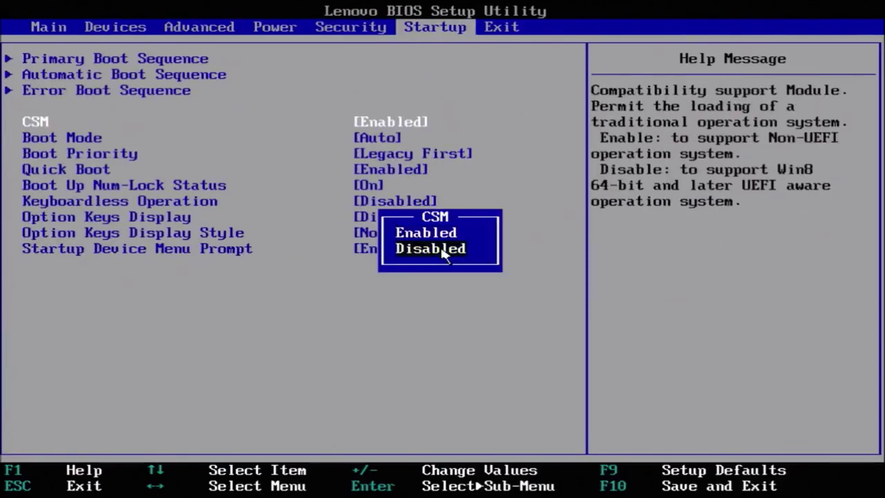
key(Return)
Step: Set Secure Boot to Enabled in the security settings and leave its submenu
key(Left)
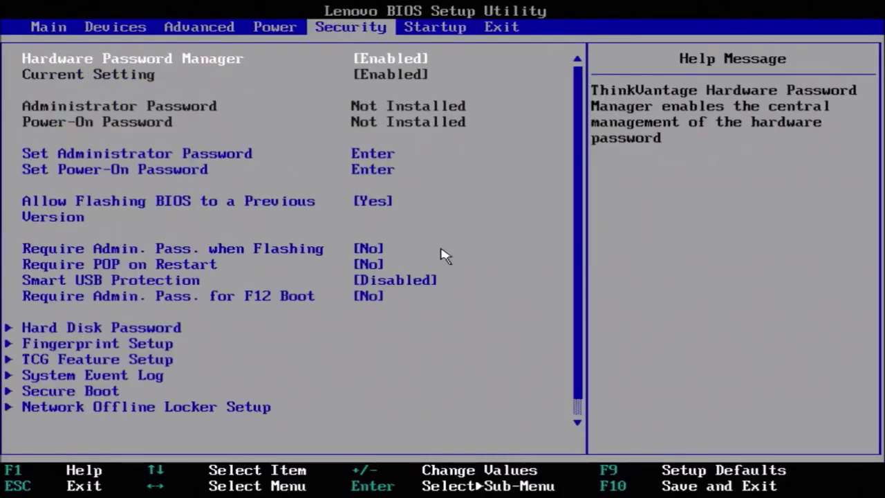
key(Down)
key(Down)
key(Down)
key(Down)
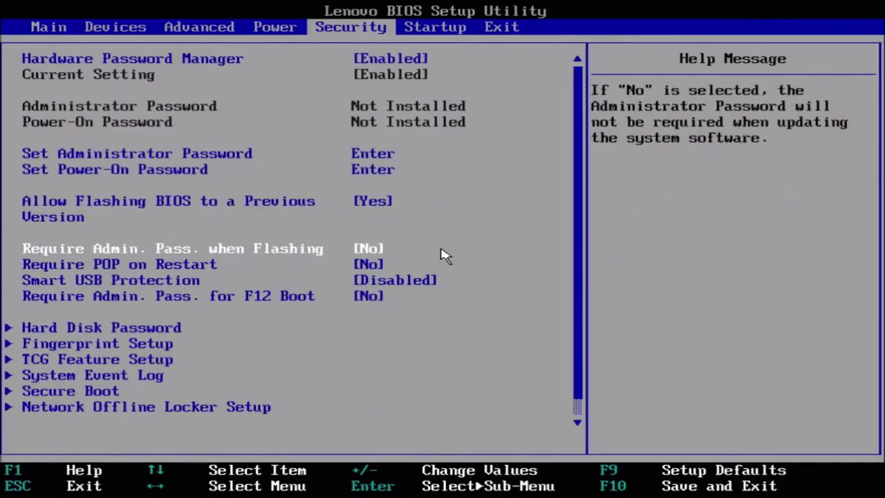
key(Down)
key(Down)
key(Down)
key(Down)
key(Down)
key(Down)
key(Down)
key(Down)
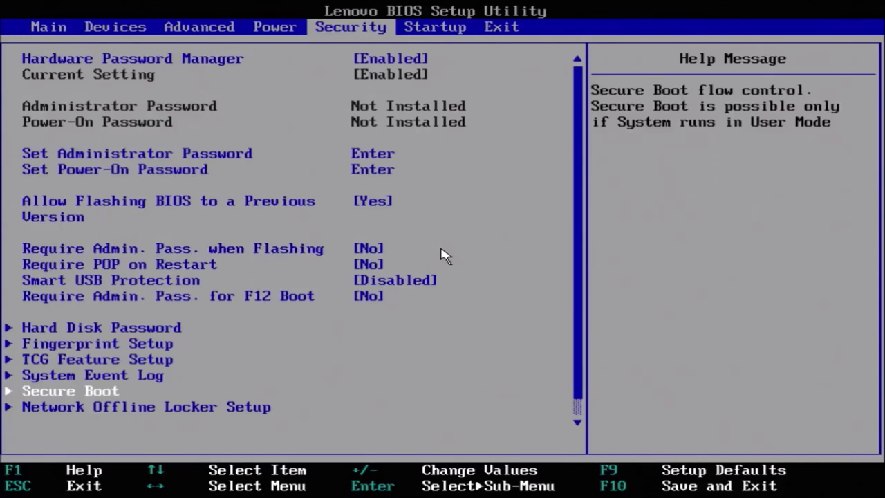
key(Return)
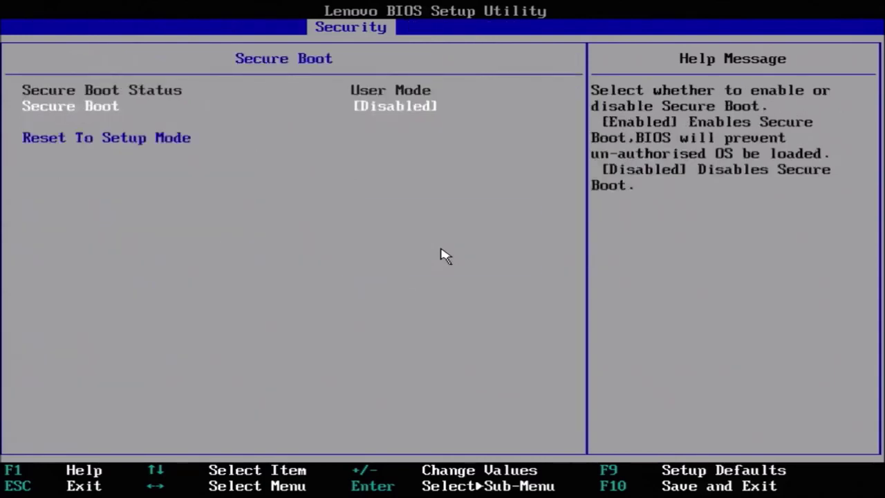
key(Return)
key(Down)
key(Return)
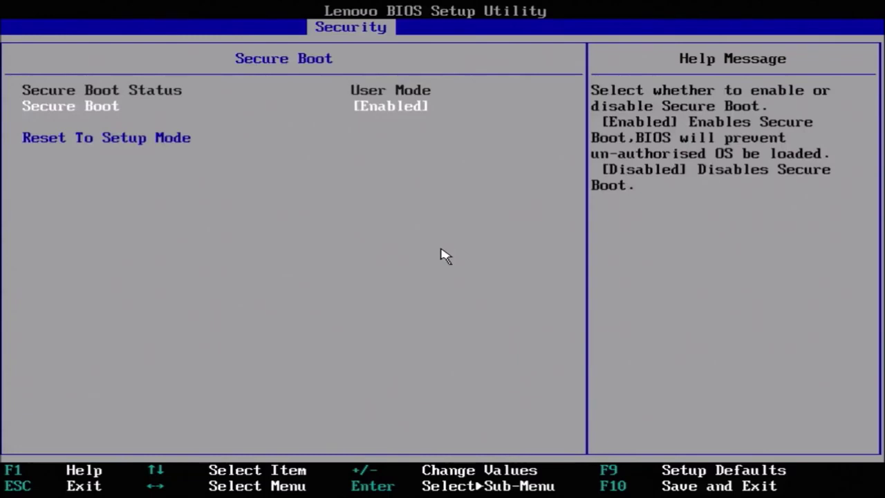
key(Escape)
Step: Move USB CDROM to the end of the Primary Boot Sequence
key(Right)
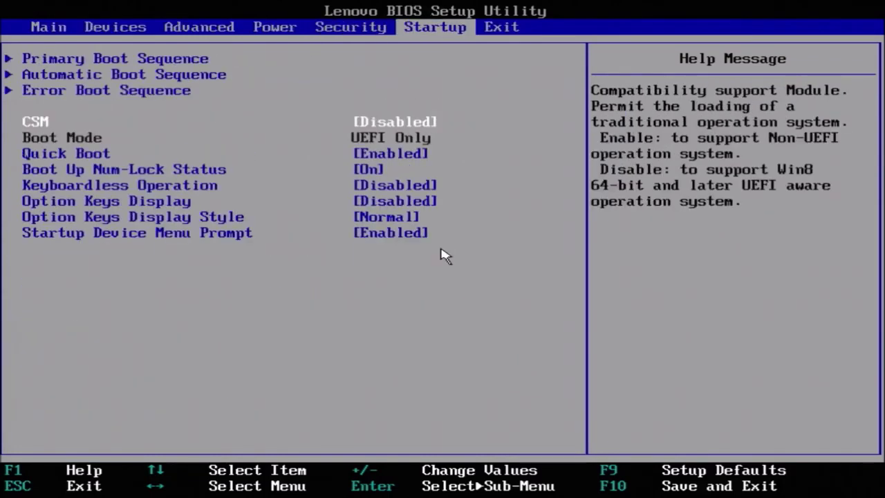
key(Up)
key(Up)
key(Up)
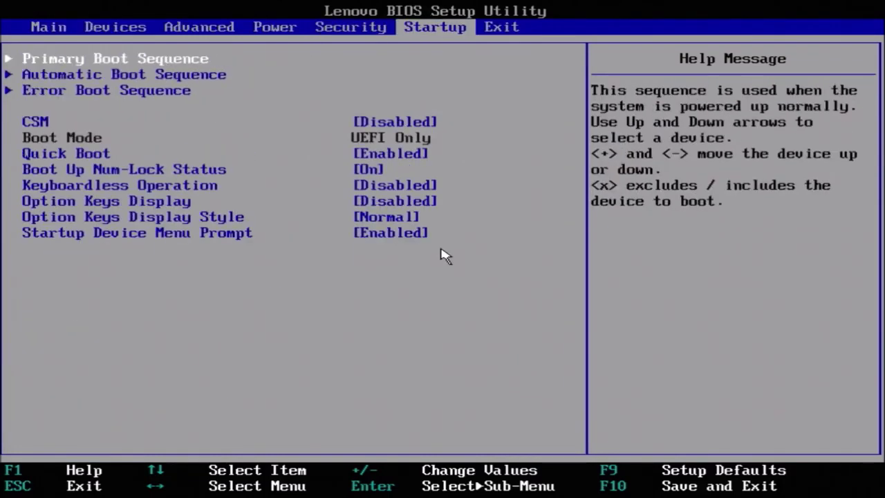
key(Return)
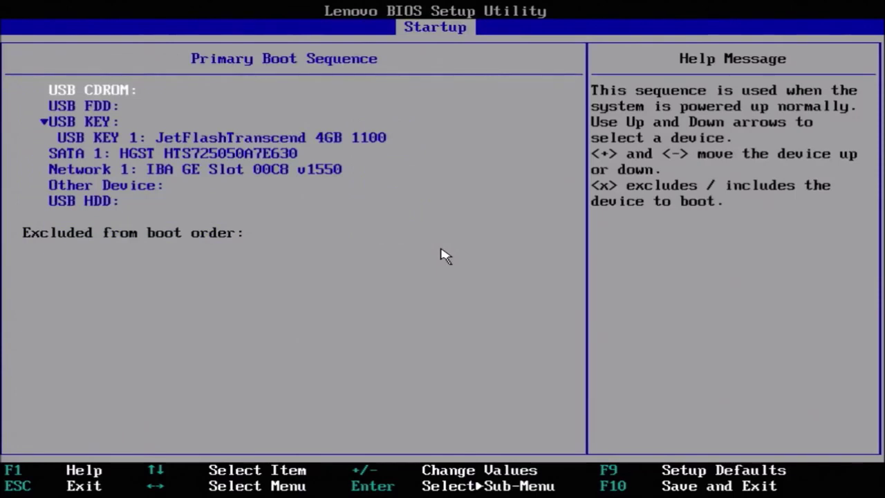
key(minus)
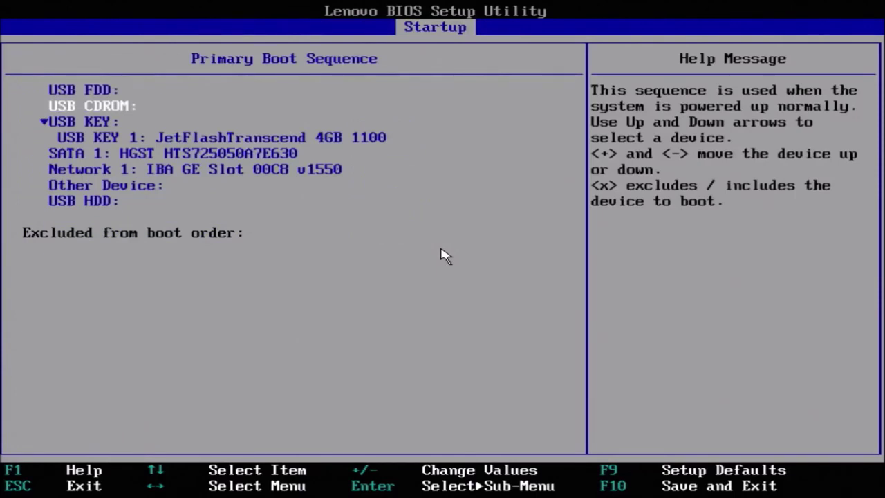
key(minus)
key(minus)
key(minus)
key(minus)
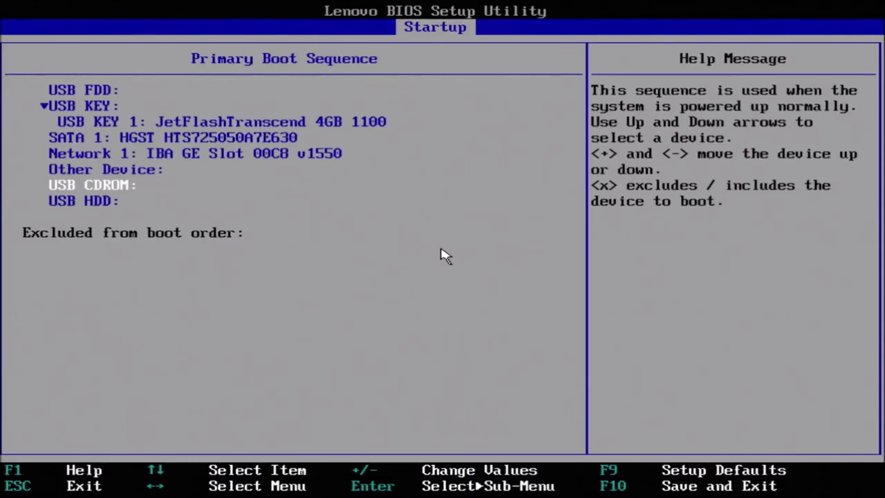
key(minus)
Step: Move USB FDD down the Primary Boot Sequence to the place just before USB CDROM
key(Up)
key(Up)
key(Up)
key(Up)
key(Up)
key(Up)
key(Up)
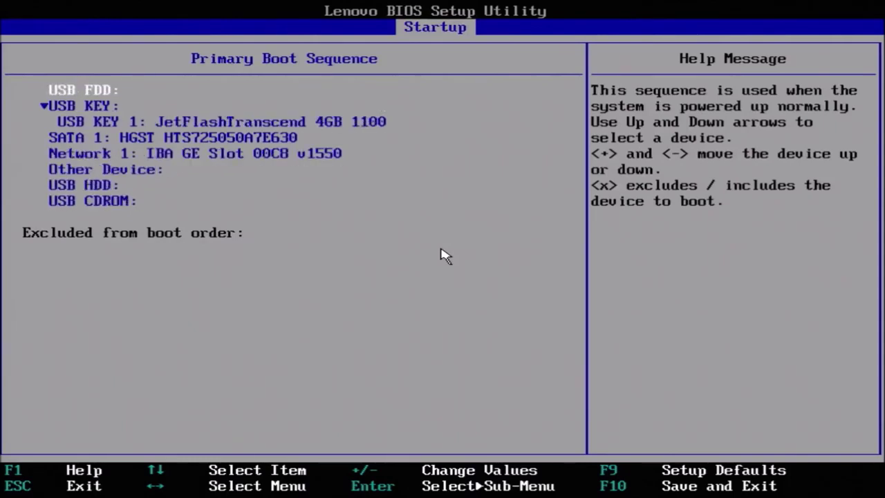
key(Down)
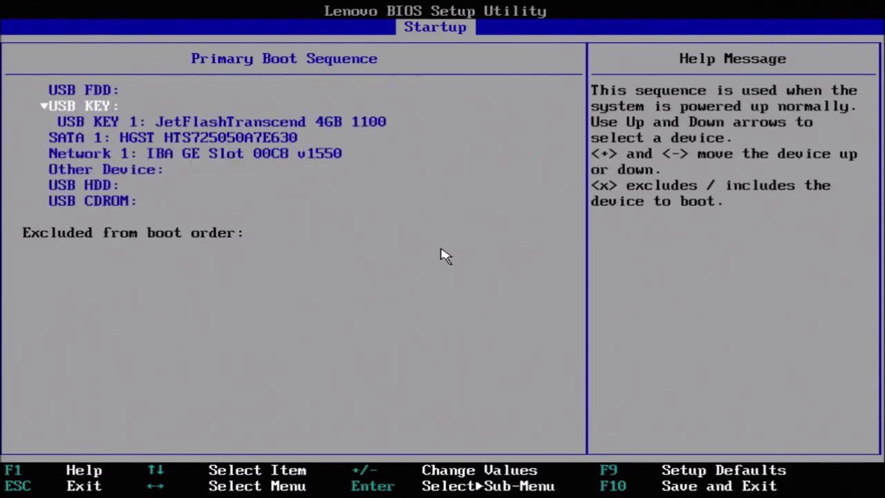
key(Up)
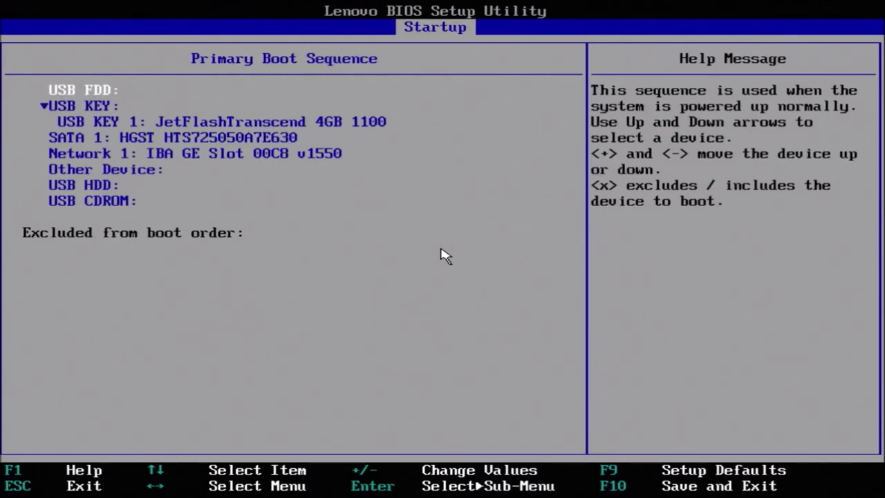
key(minus)
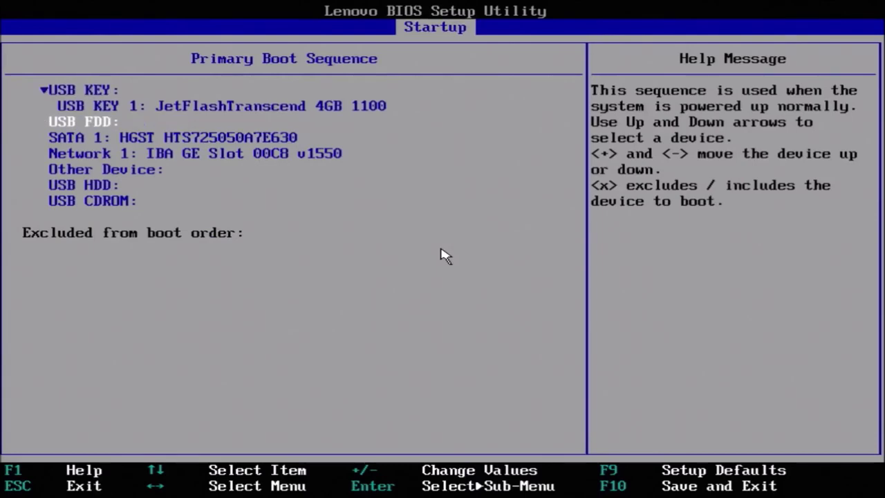
key(minus)
key(minus)
key(minus)
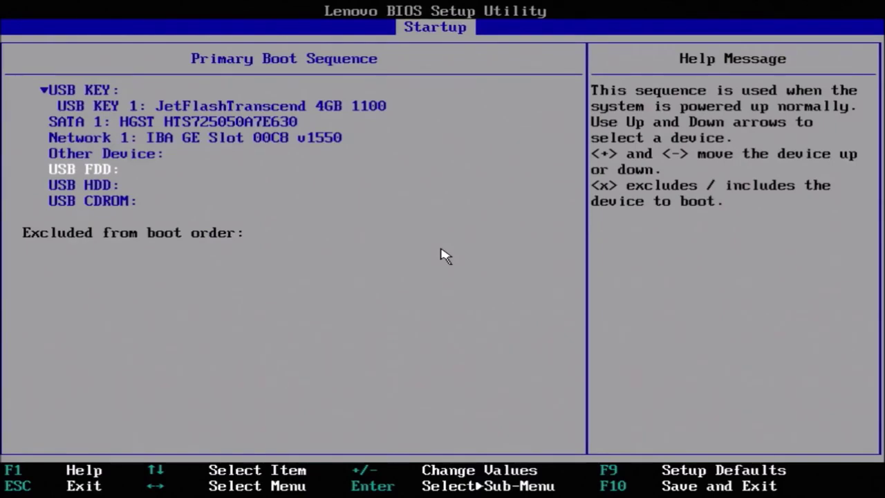
key(minus)
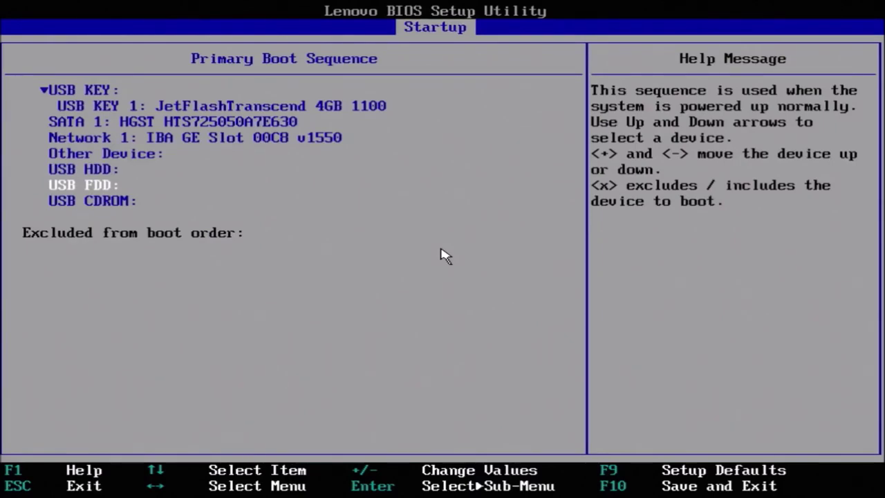
Step: Move the SATA 1 HGST drive to first place in the Primary Boot Sequence and request saving the configuration and exiting
key(Up)
key(Up)
key(Up)
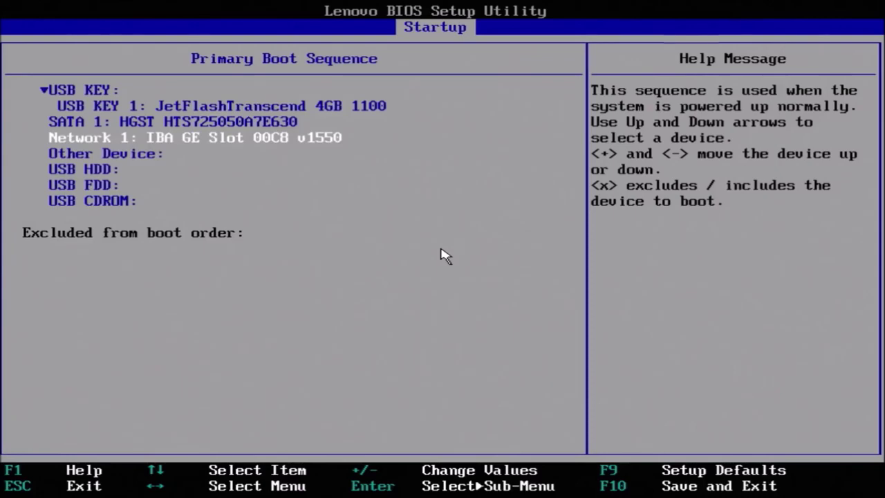
key(Up)
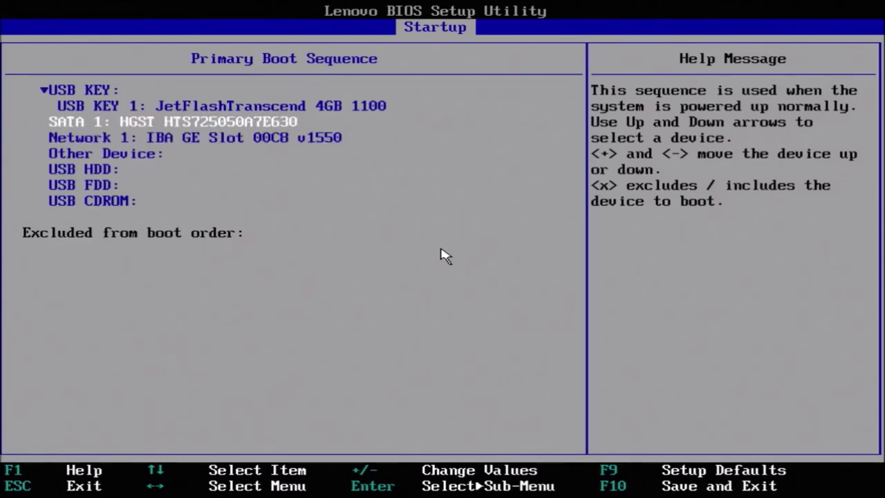
key(plus)
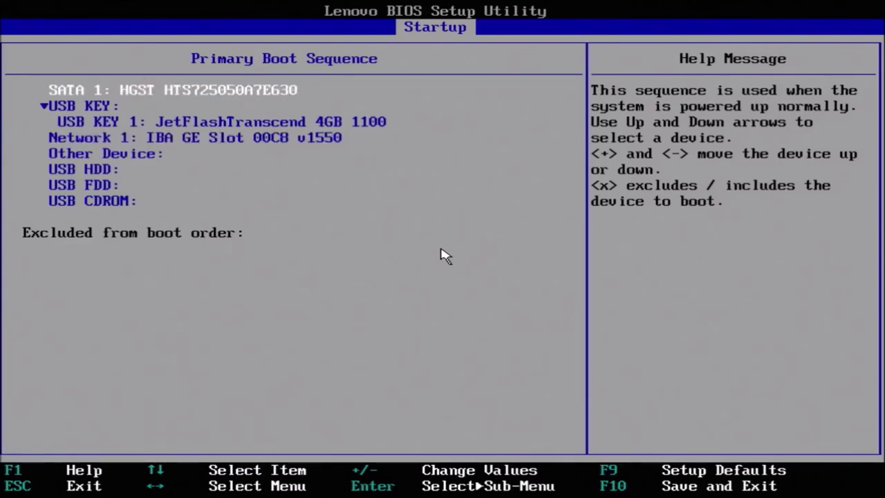
key(F10)
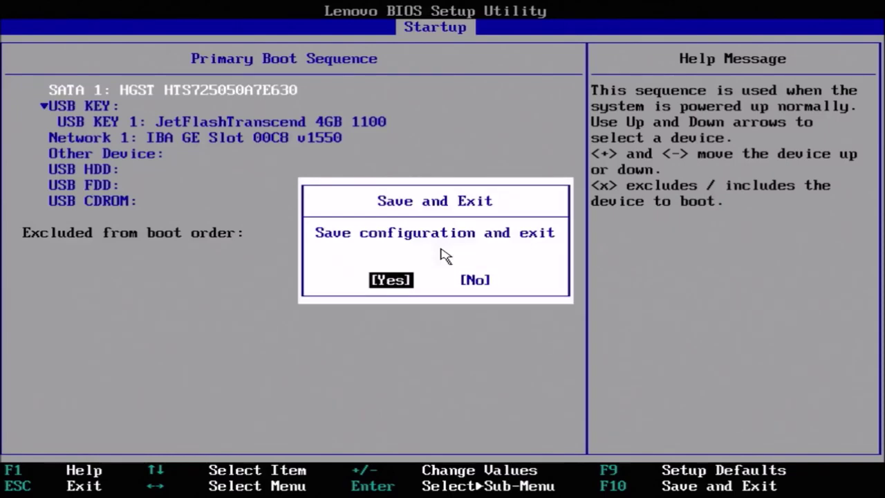